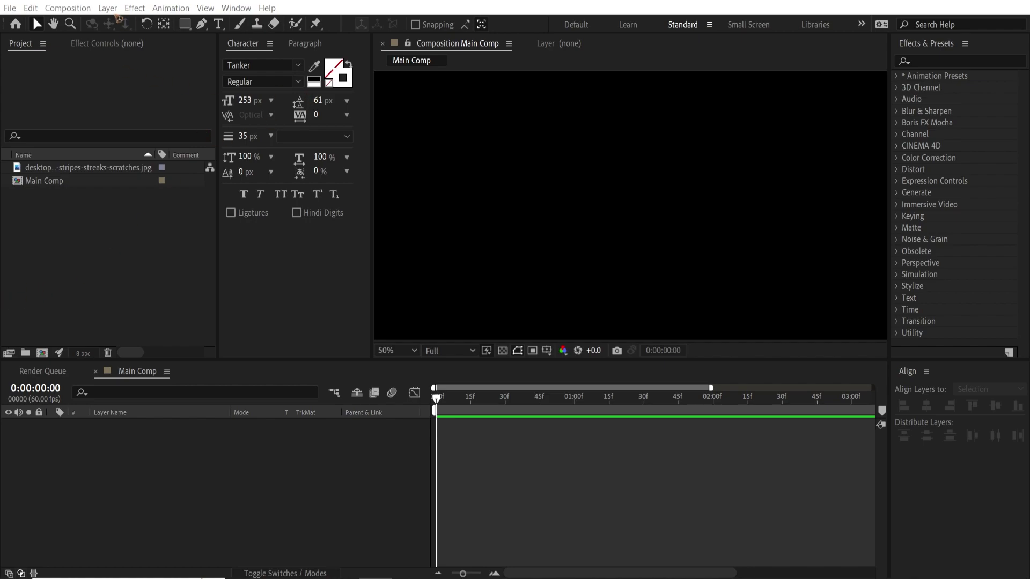
Create a bright-blue #2198EB solid named BG and lock the layer.
click(107, 8)
mouse_move(123, 23)
click(487, 40)
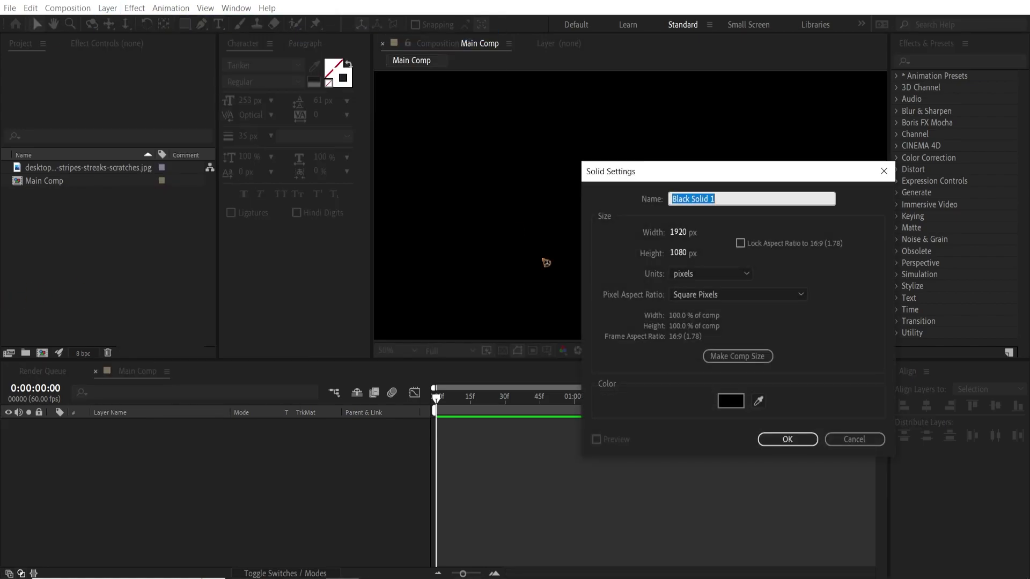
text(BG)
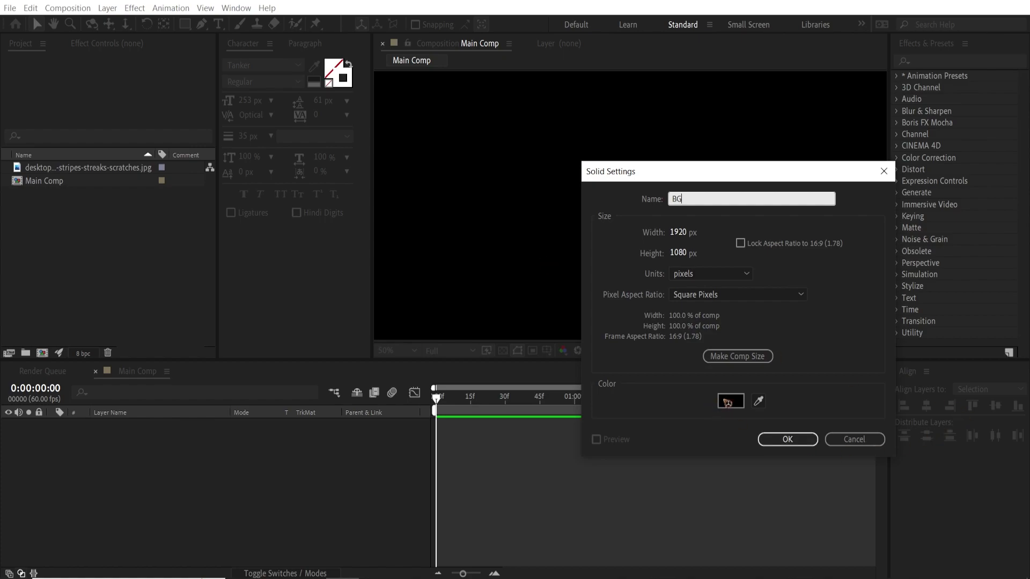
click(730, 401)
drag(703, 401, 703, 384)
drag(665, 342, 657, 322)
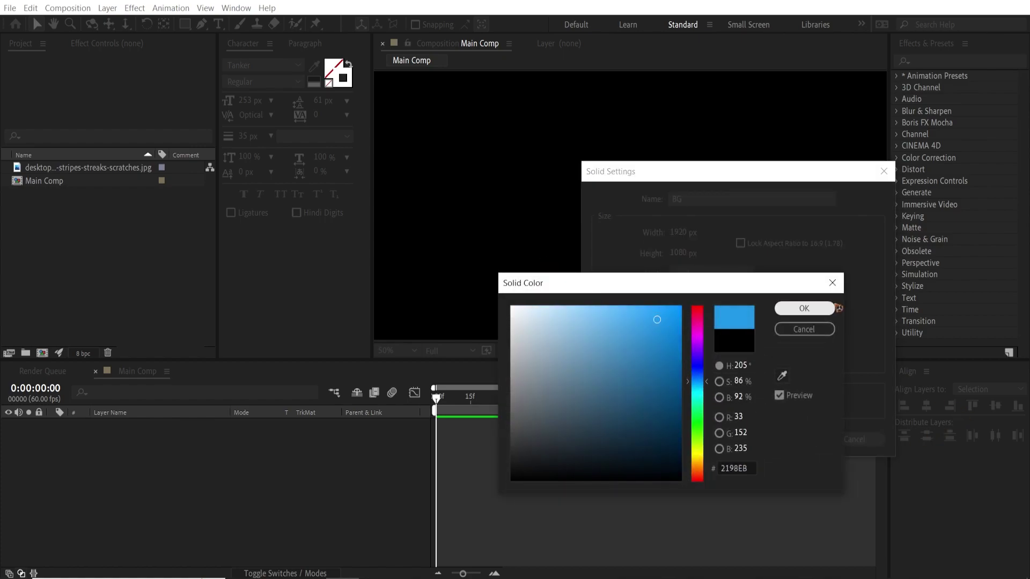
click(804, 308)
click(791, 438)
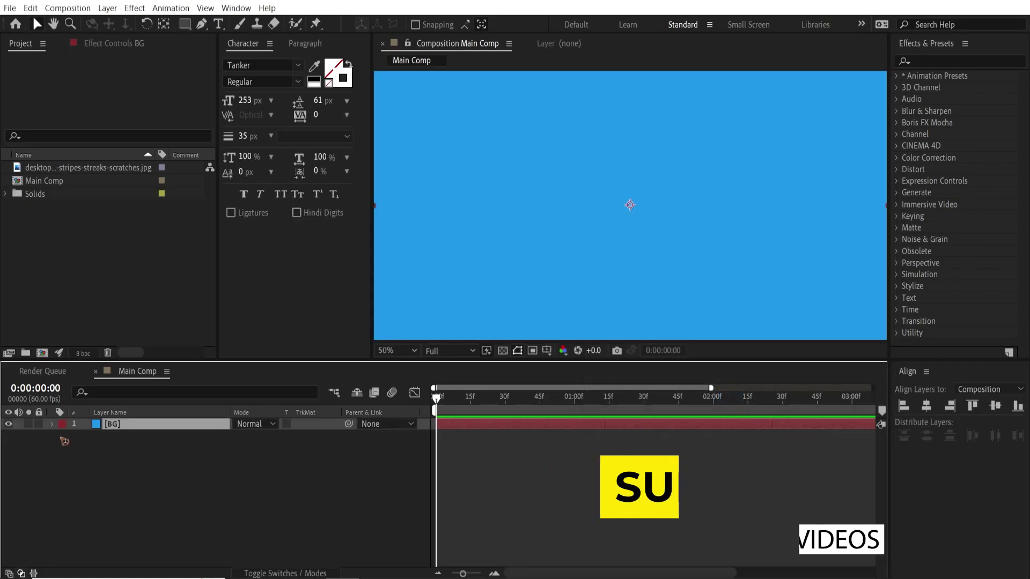
click(40, 424)
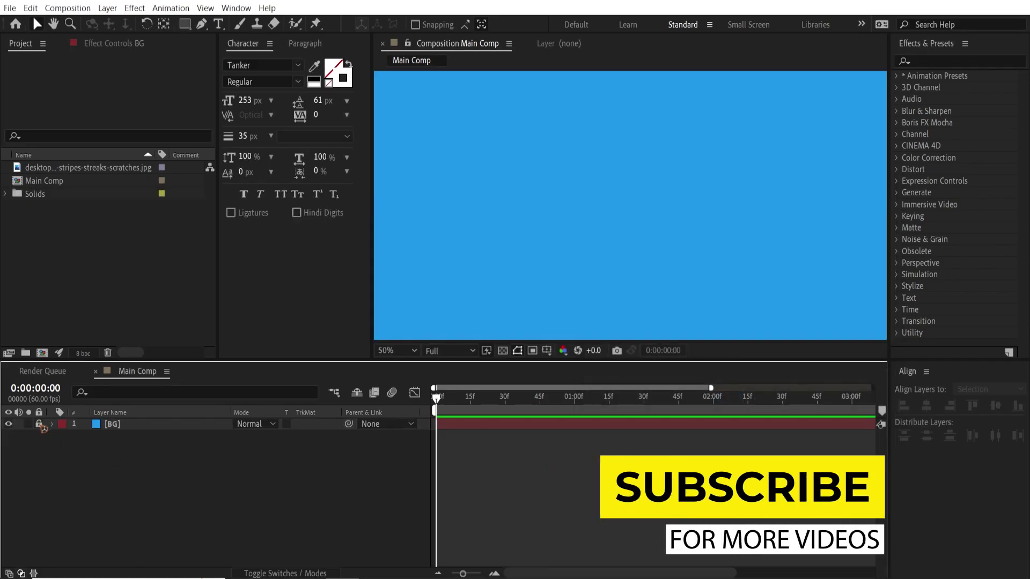
Add a text layer reading 'retro' in the composition.
click(218, 23)
click(561, 229)
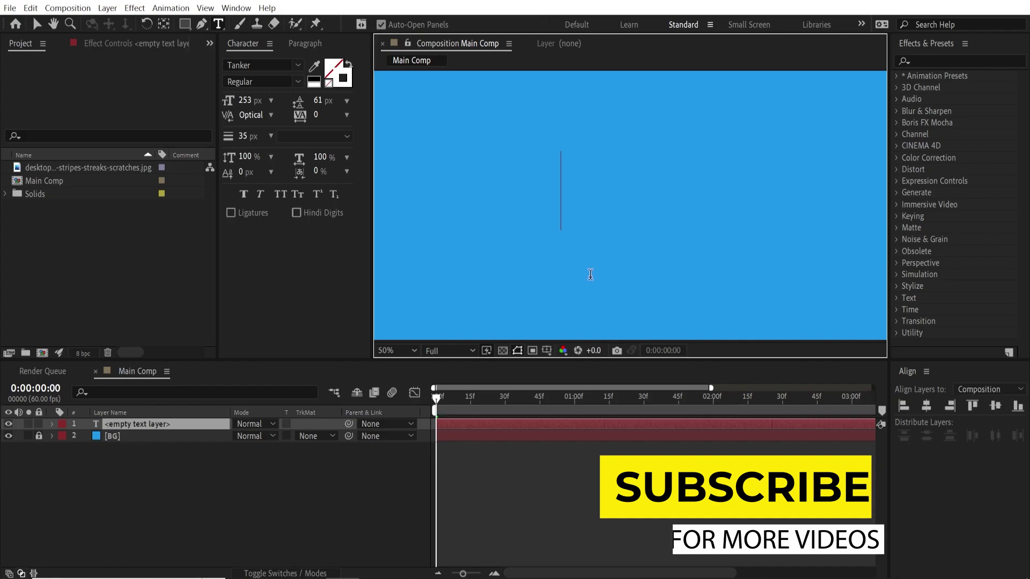
text(retro)
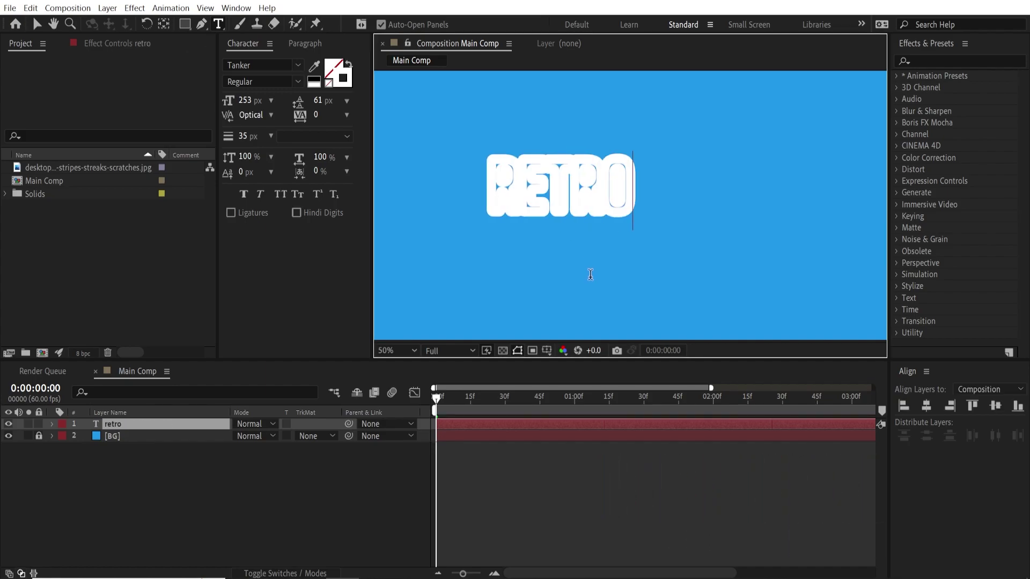
click(36, 24)
Give the text a pale-yellow FFE17B fill with no stroke.
click(347, 65)
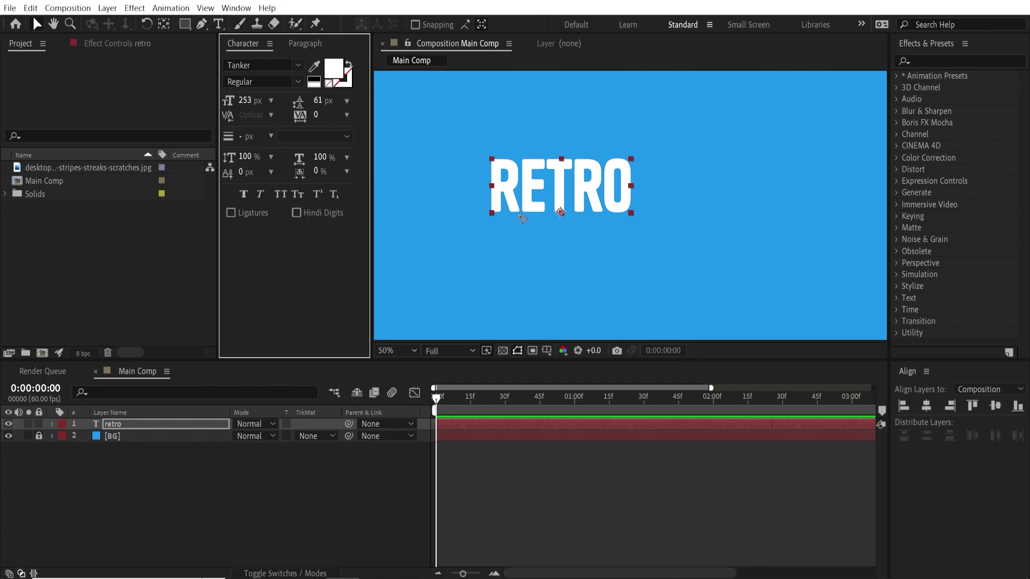
click(333, 65)
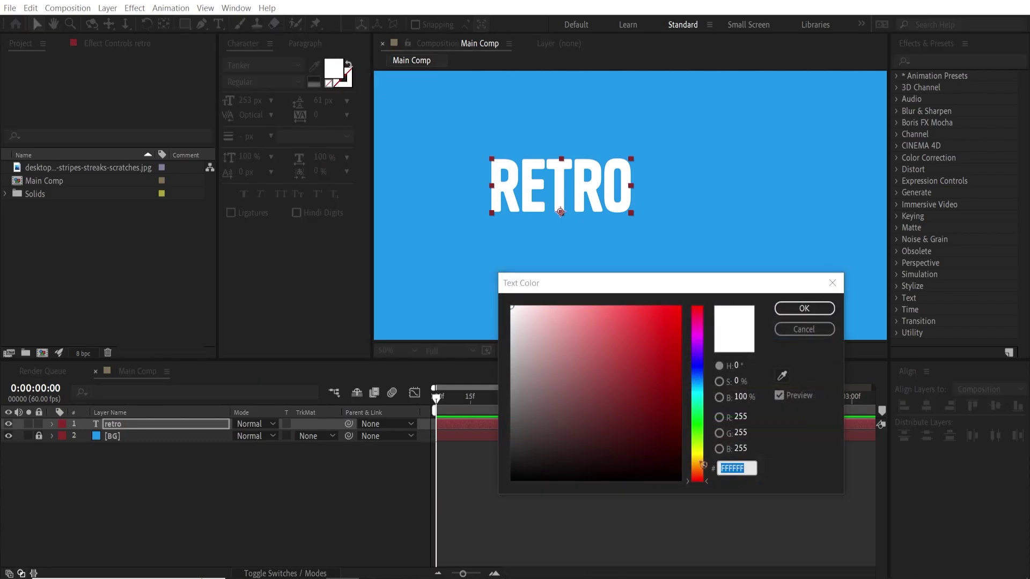
drag(700, 463, 701, 458)
drag(660, 321, 598, 301)
click(804, 310)
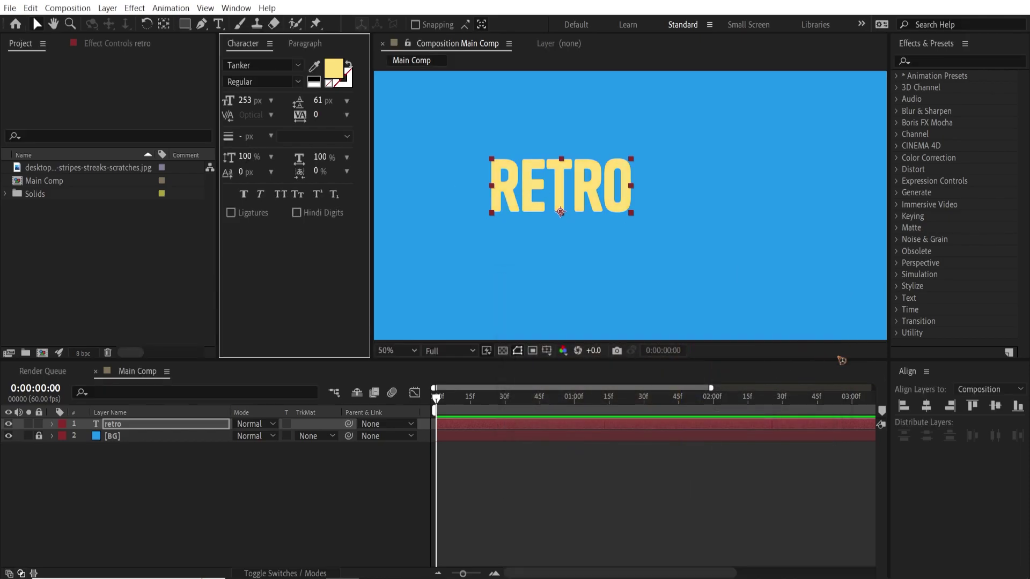
Centre RETRO in the comp and enlarge the font to 340 px.
click(926, 406)
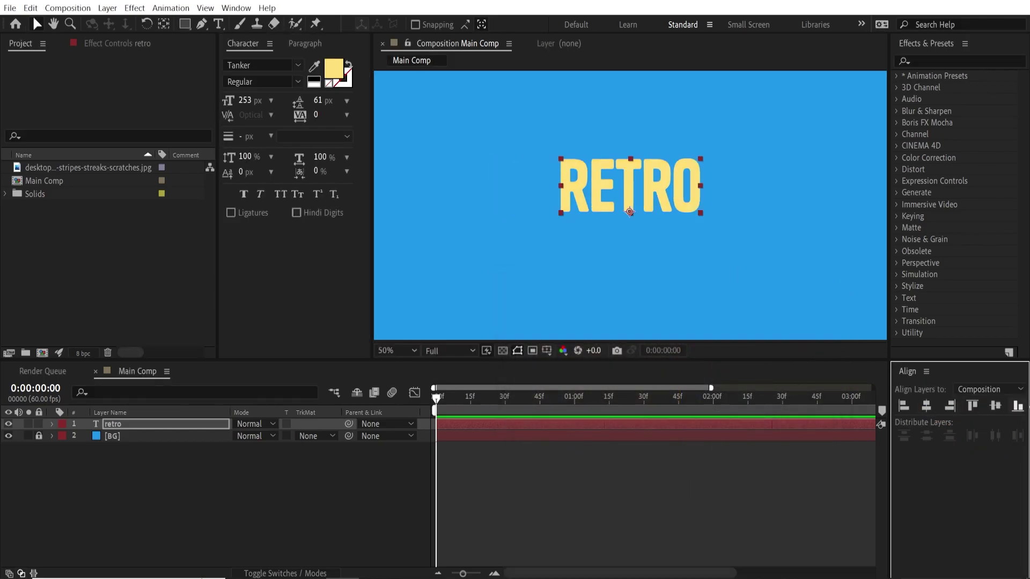
click(995, 406)
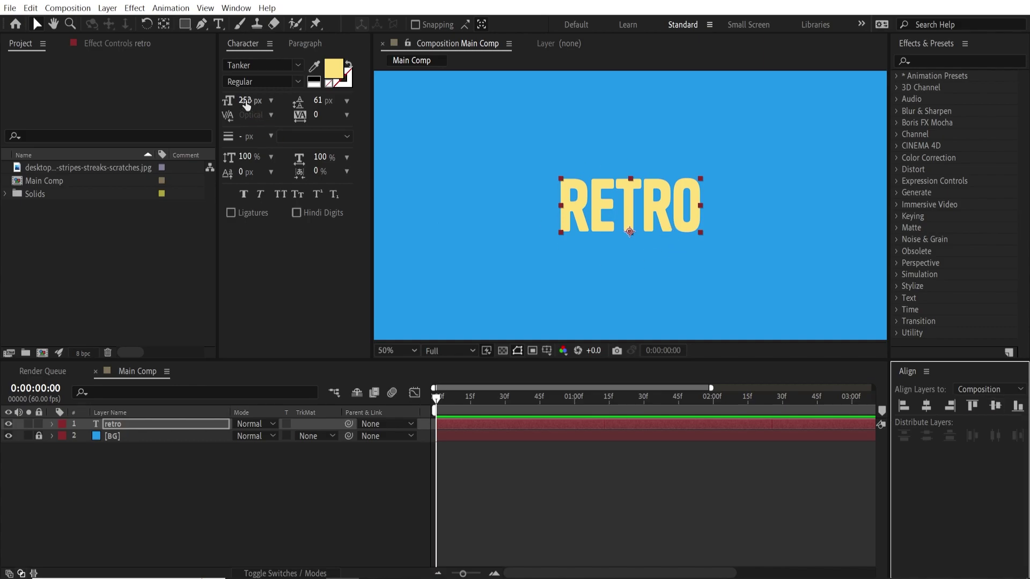
drag(245, 101, 331, 119)
click(995, 406)
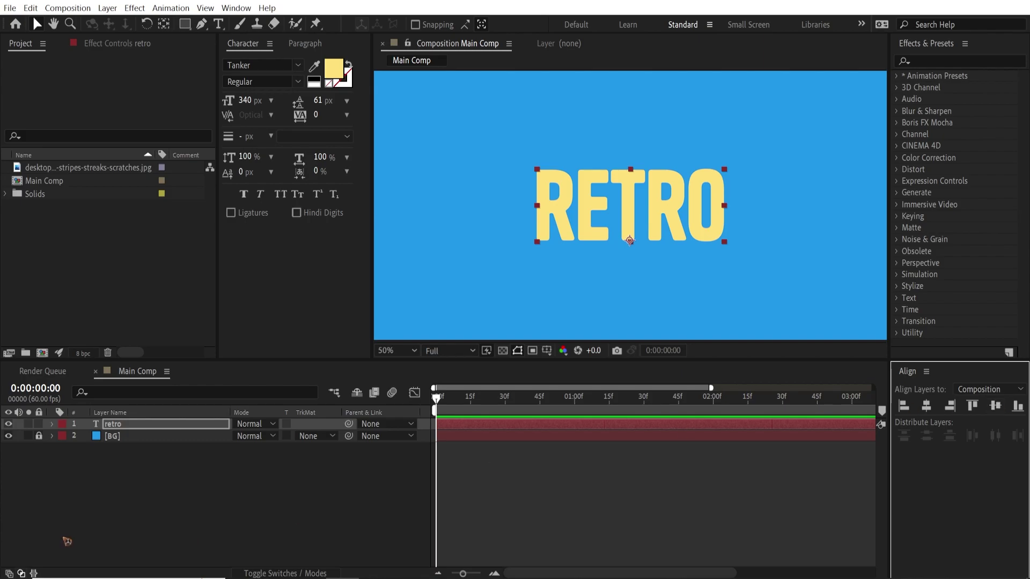
Rename the text layer to Fill and duplicate it as Fill 2.
click(137, 510)
click(149, 427)
key(Return)
text(Fill)
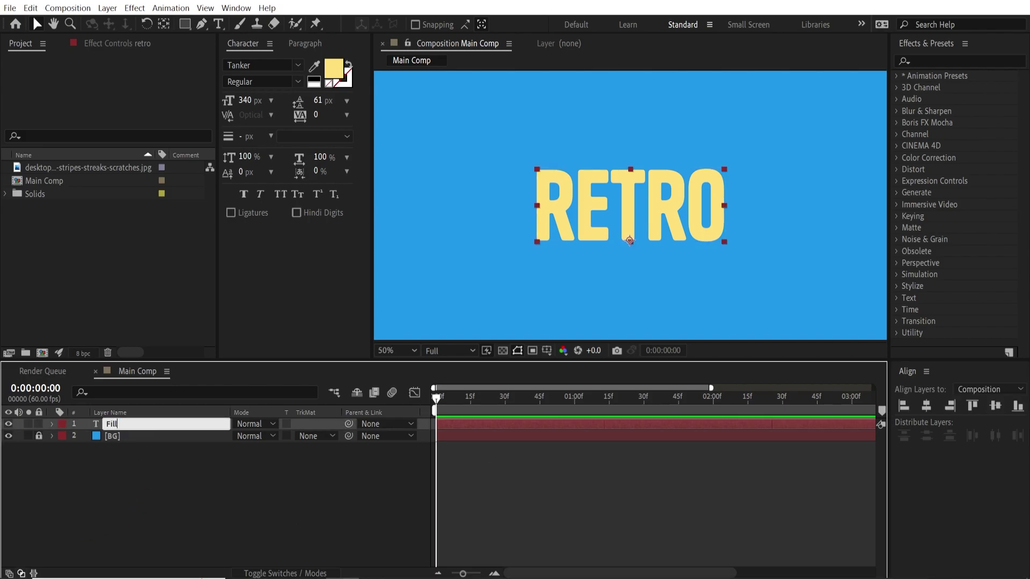
key(Return)
key(ctrl+d)
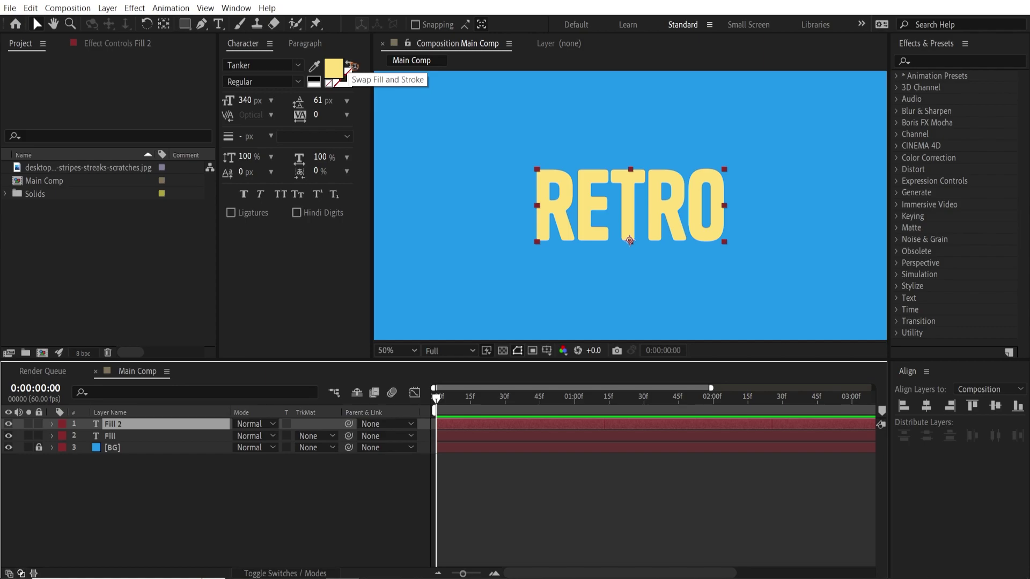
Make Fill 2 a stroke-only RETRO outline in dark blue at 2 px.
click(352, 67)
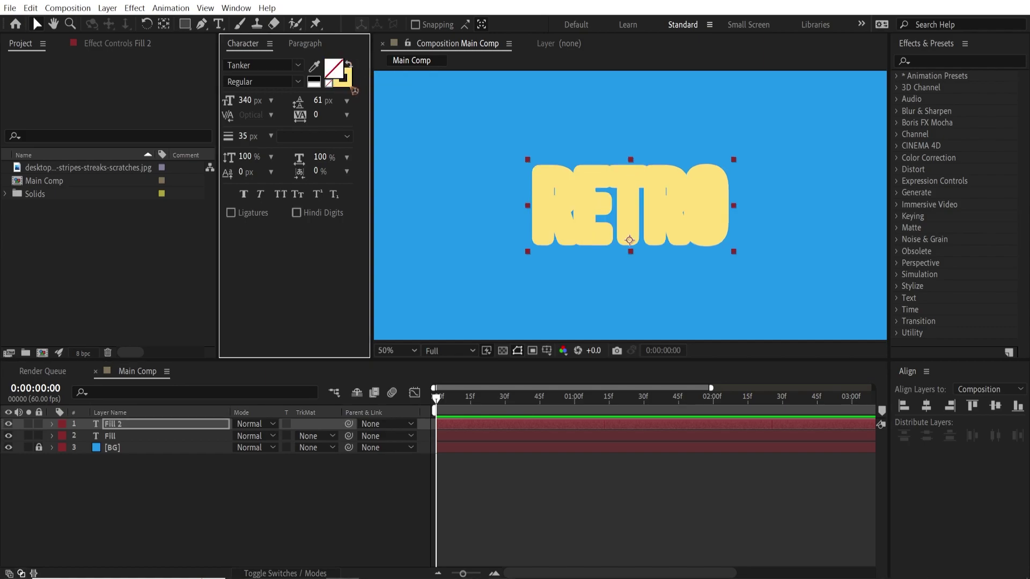
click(245, 137)
text(1)
key(Return)
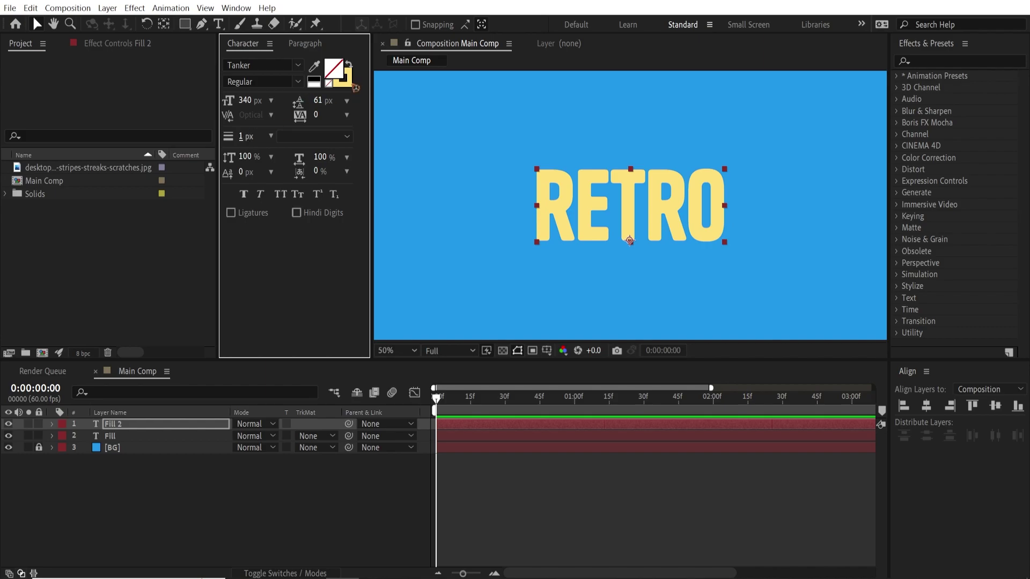
click(343, 77)
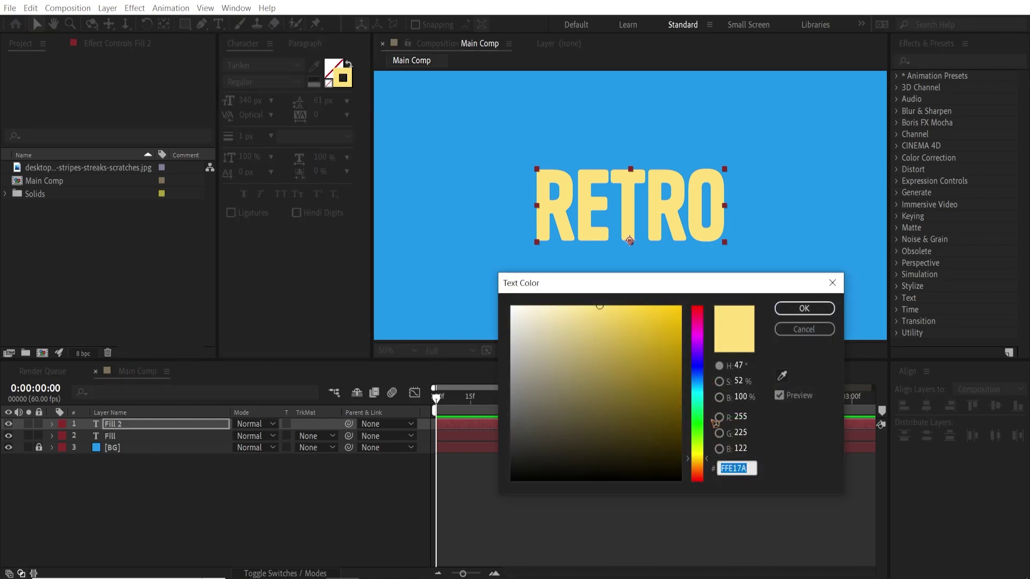
click(699, 387)
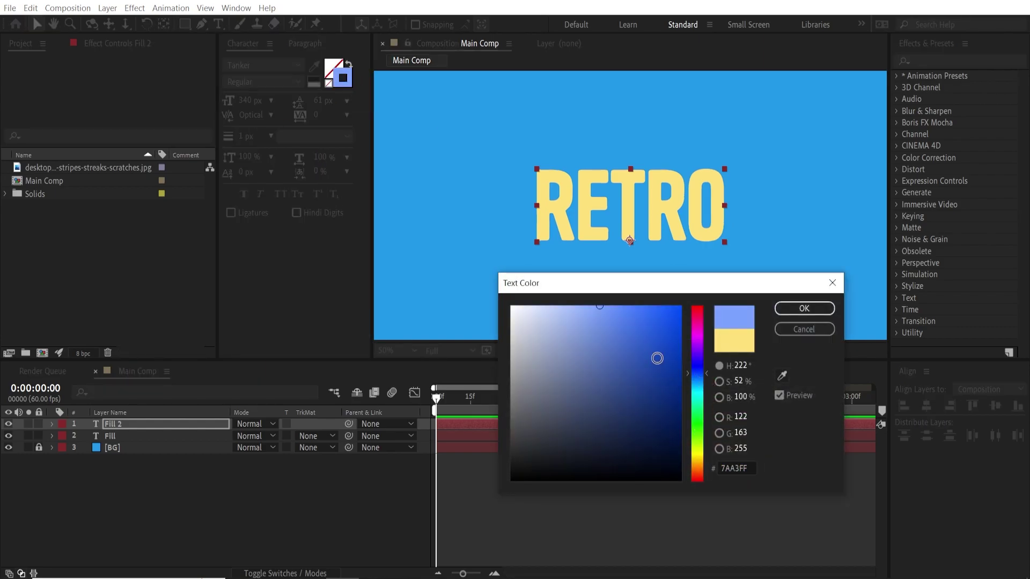
click(655, 356)
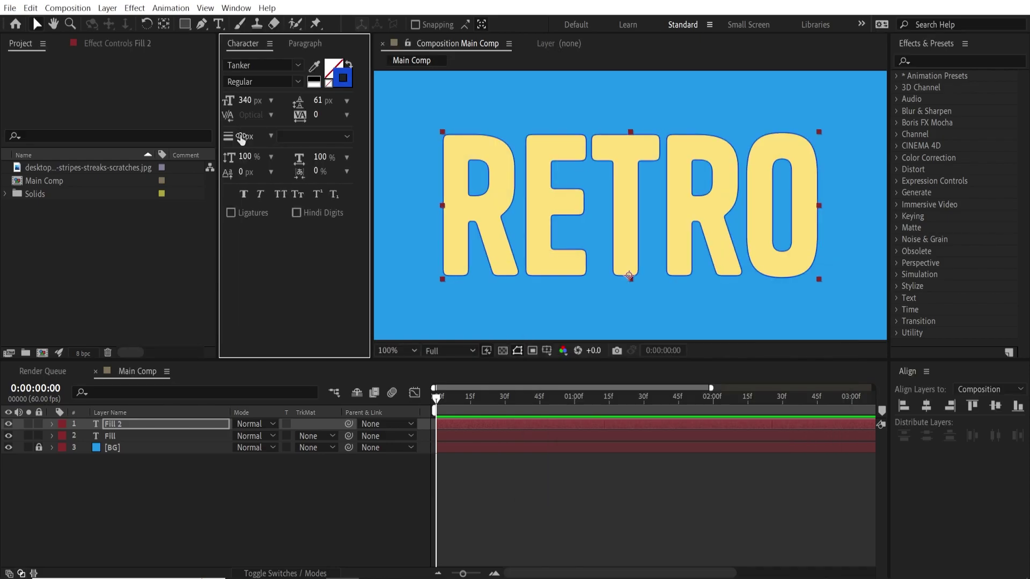
key(Return)
key(comma)
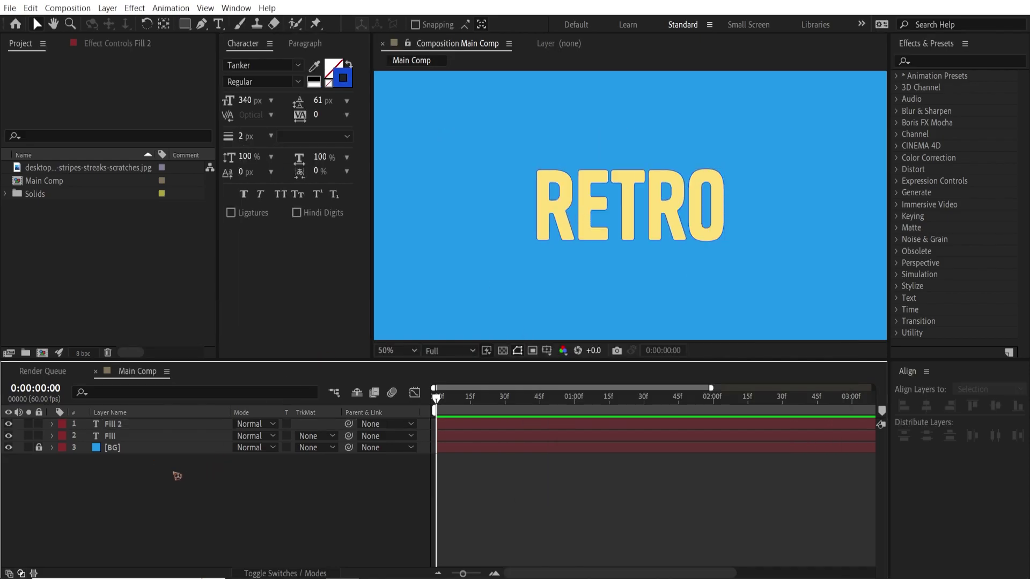
click(128, 437)
click(142, 425)
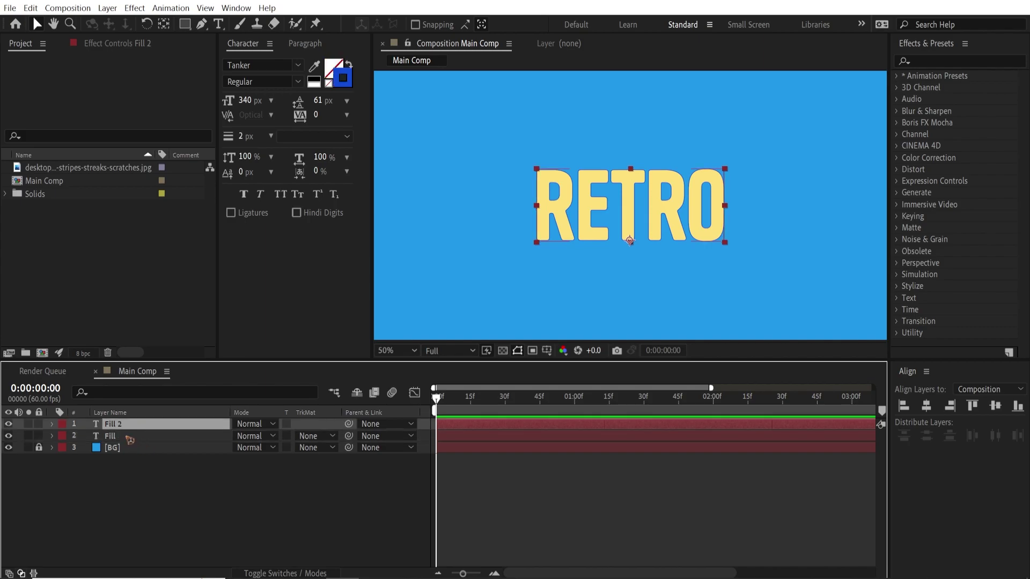
Retype Fill's text as TEXT, then undo it back to RETRO.
double_click(129, 437)
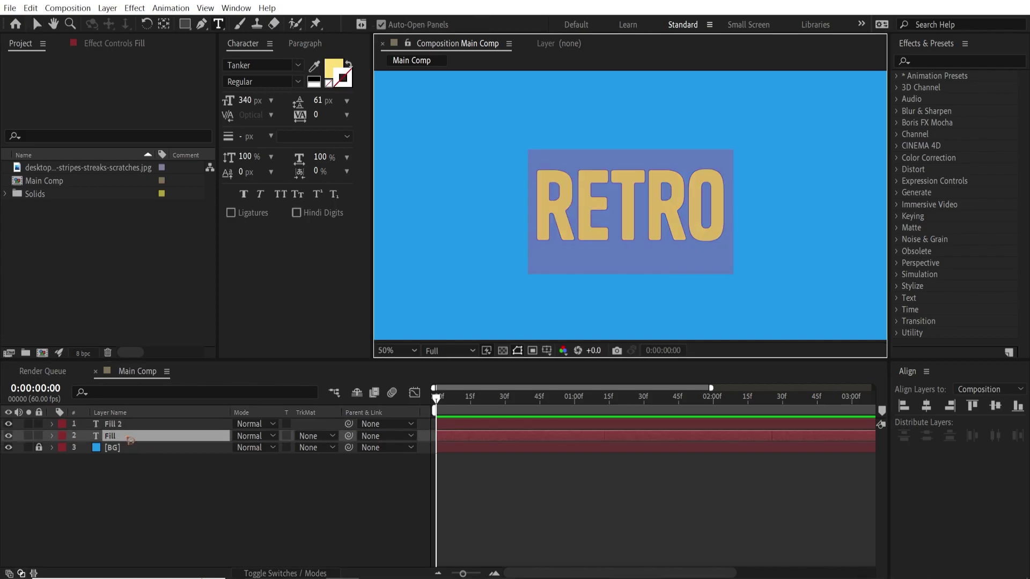
text(TEXT)
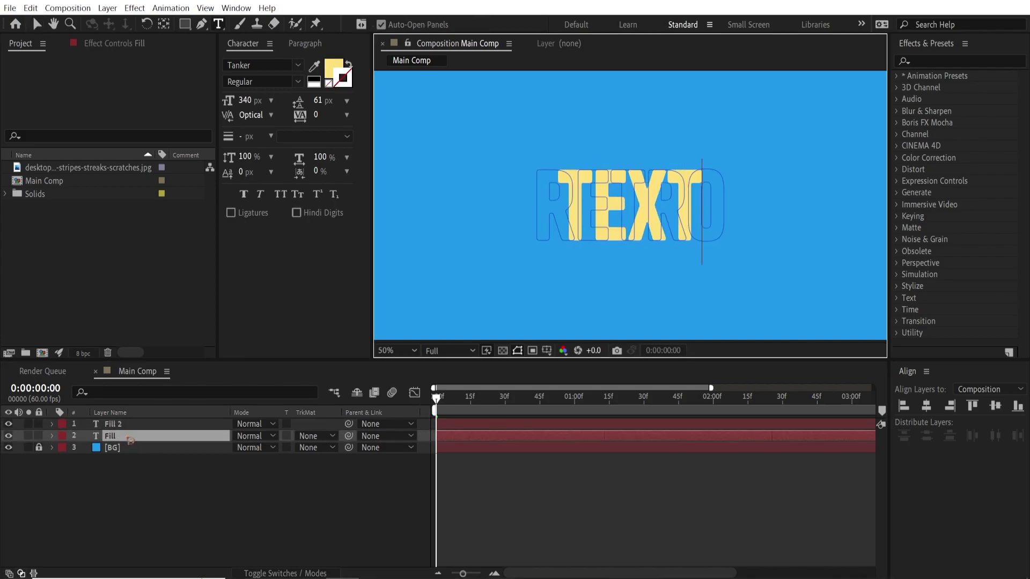
click(179, 494)
click(125, 425)
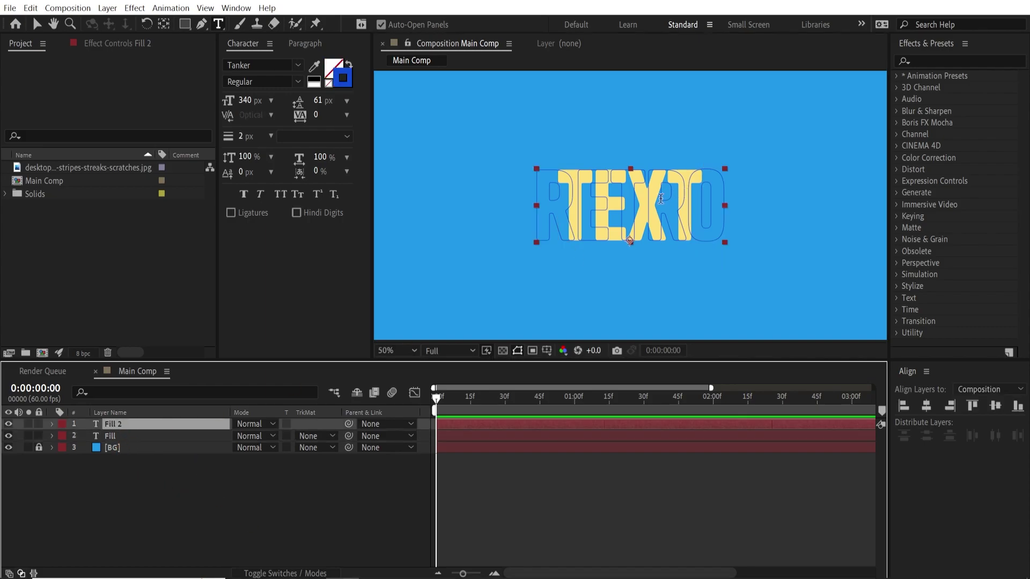
key(period)
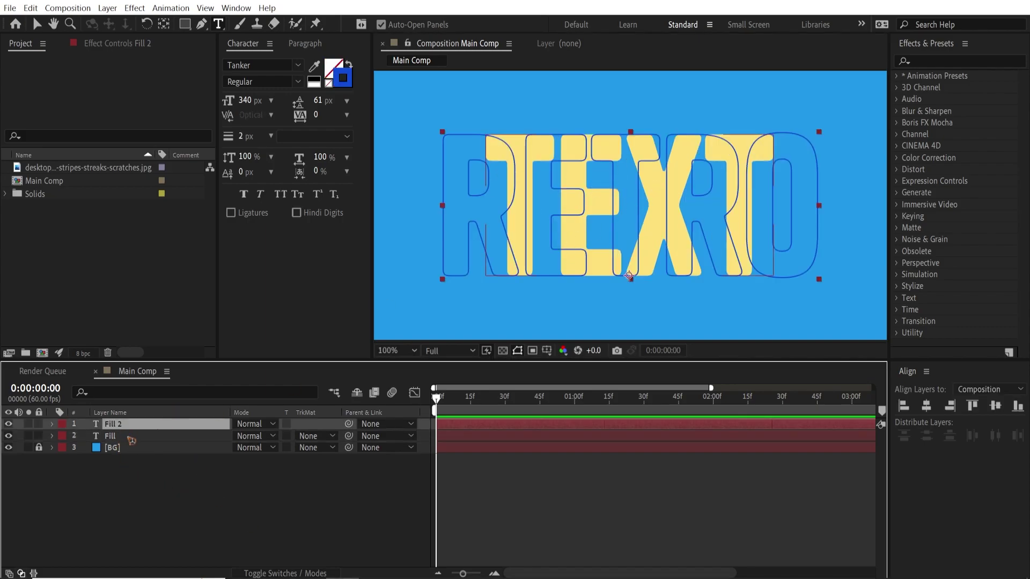
key(ctrl+Down)
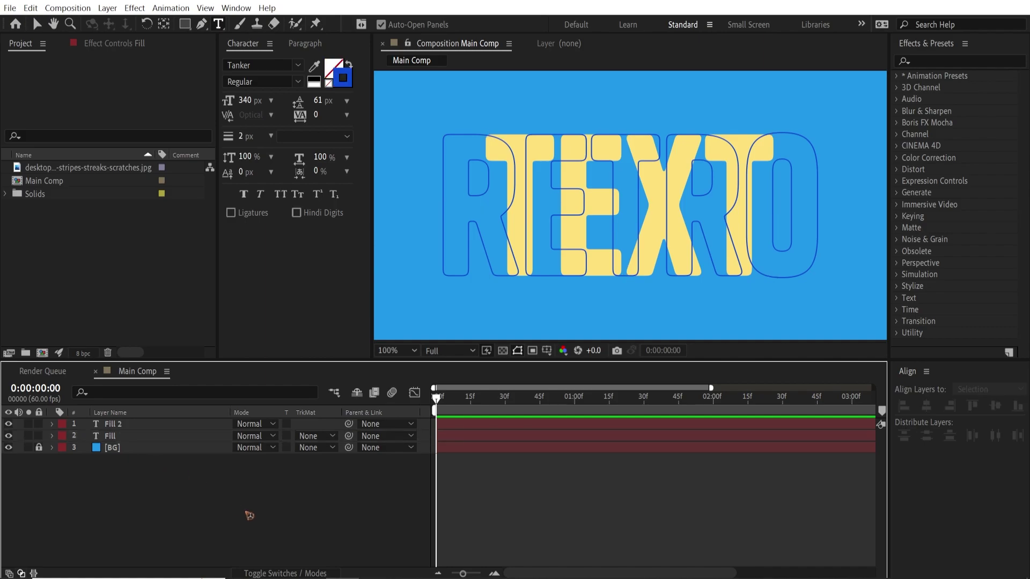
key(ctrl+z)
key(ctrl+Up)
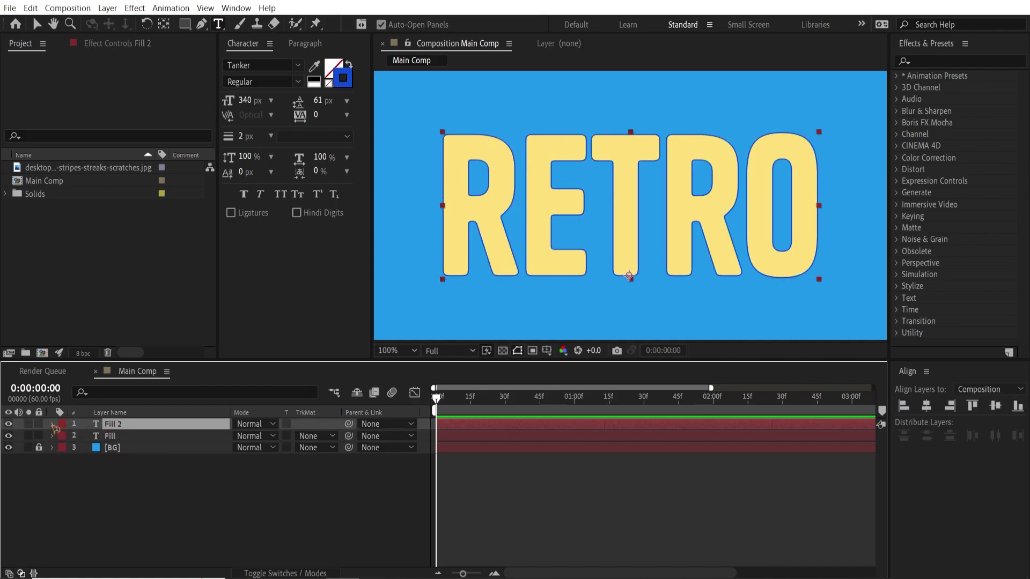
Expand both text layers' properties and rename Fill 2 to 'stroke'.
click(53, 424)
drag(176, 363, 176, 316)
click(65, 390)
click(144, 450)
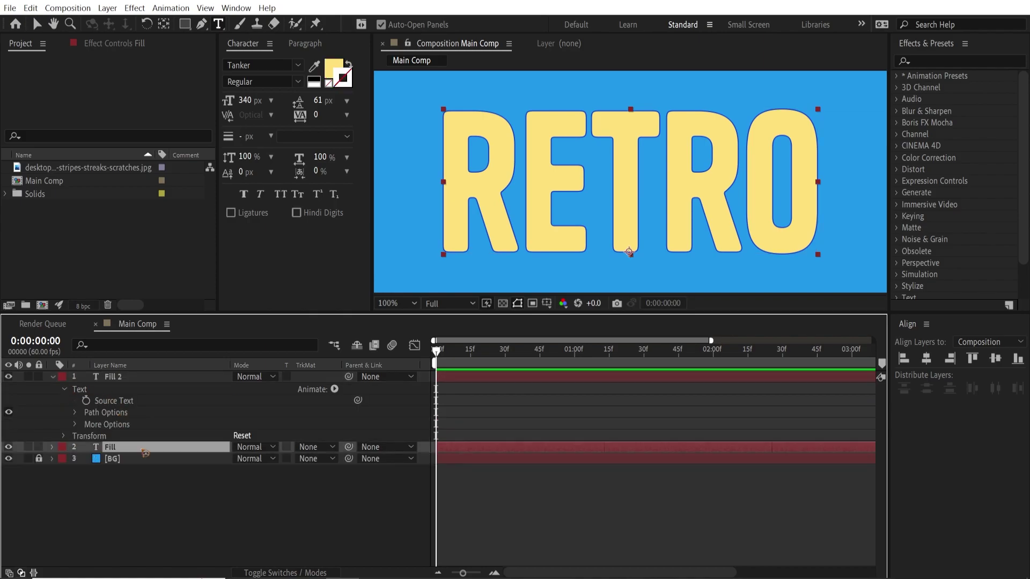
click(52, 449)
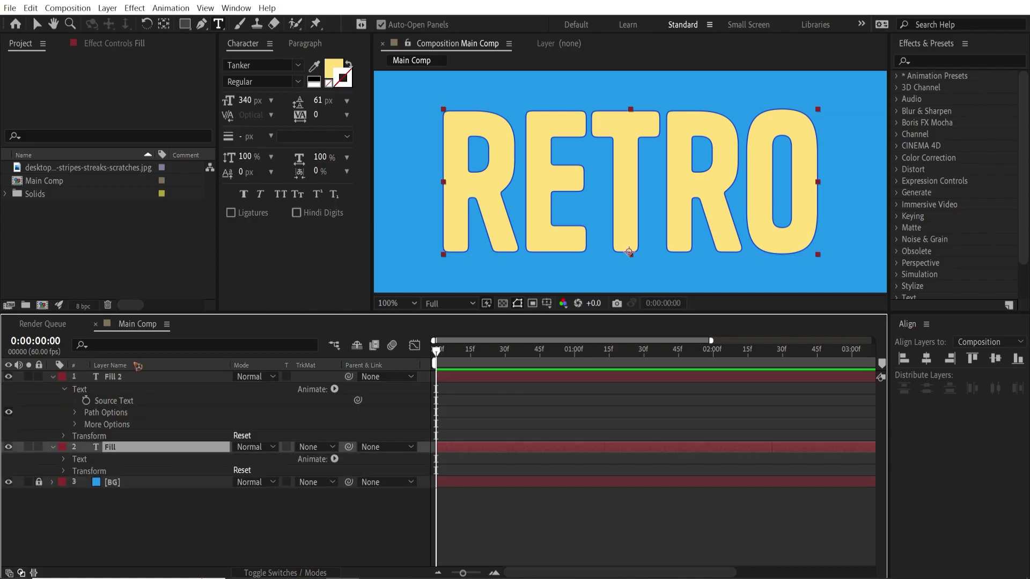
click(130, 380)
key(Return)
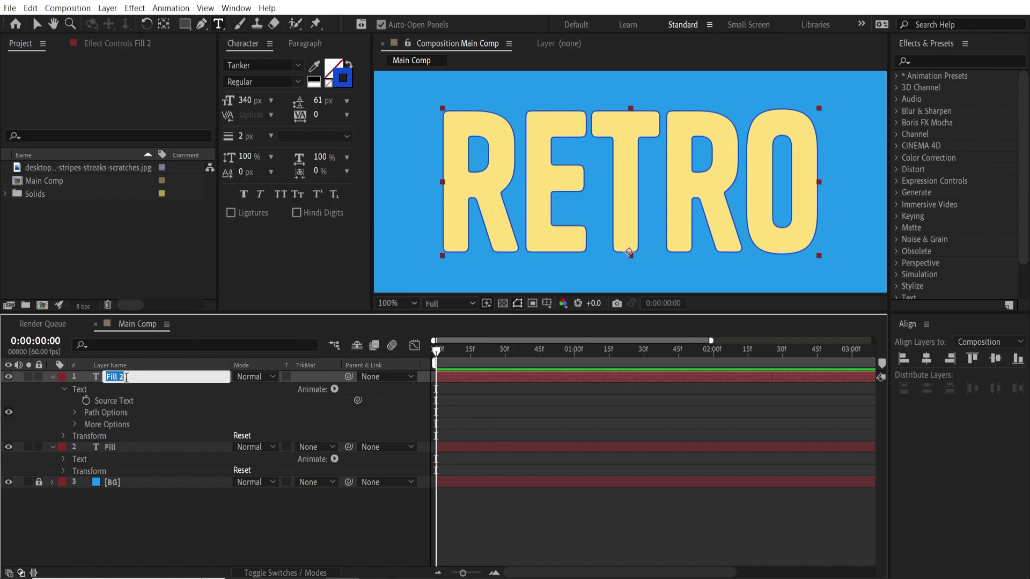
text(stroke)
key(Return)
Add an expression linking stroke's Source Text to Fill's Source Text.
click(65, 461)
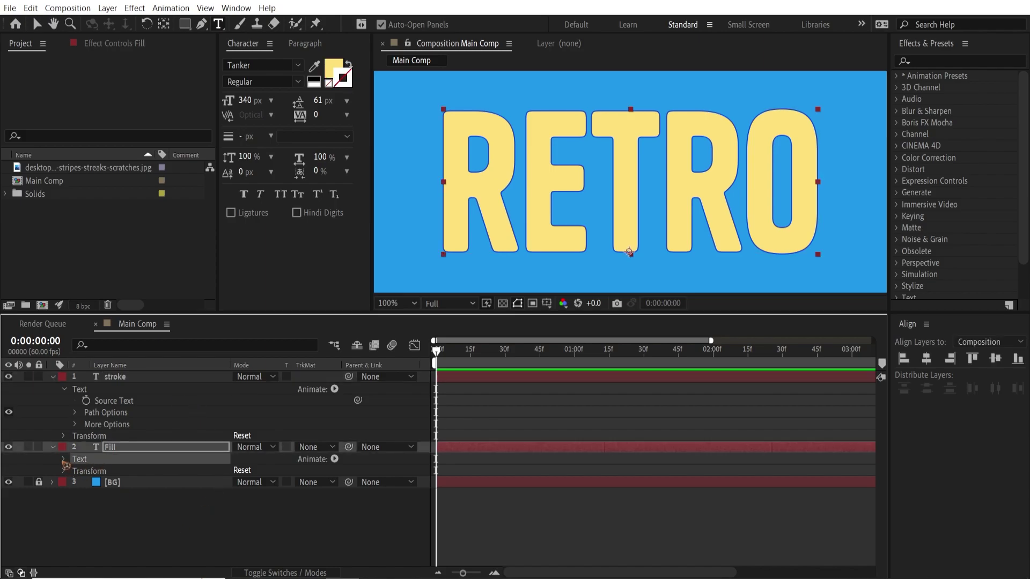
click(65, 461)
click(127, 402)
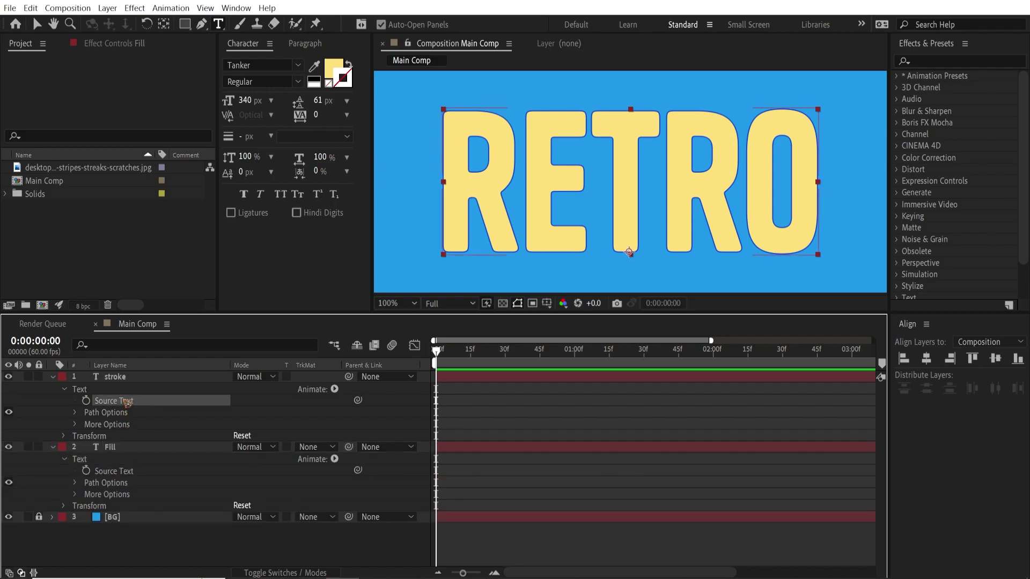
alt+click(87, 401)
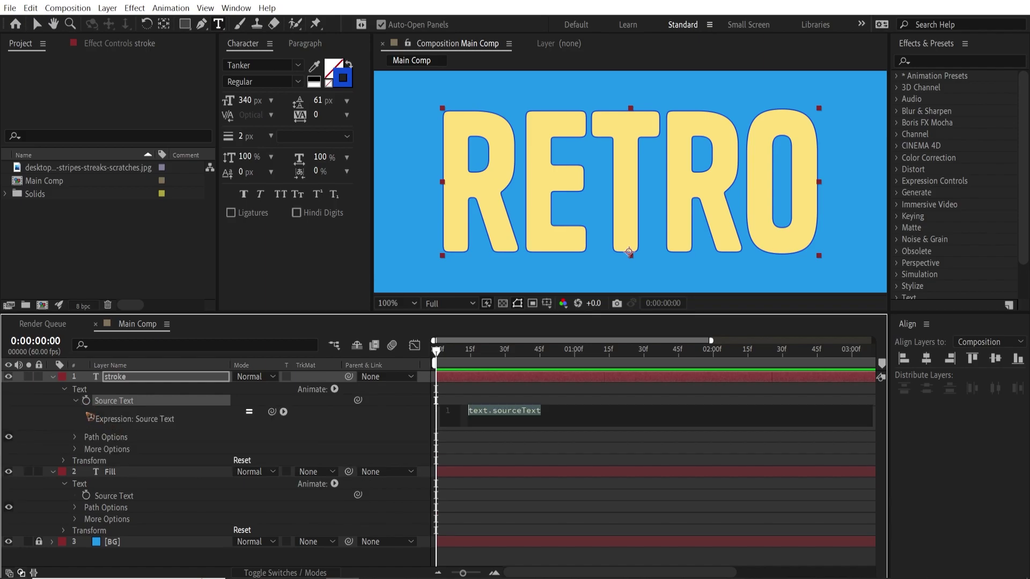
mouse_move(271, 413)
mouse_down()
mouse_move(249, 456)
mouse_move(270, 459)
mouse_move(126, 499)
mouse_up()
click(123, 435)
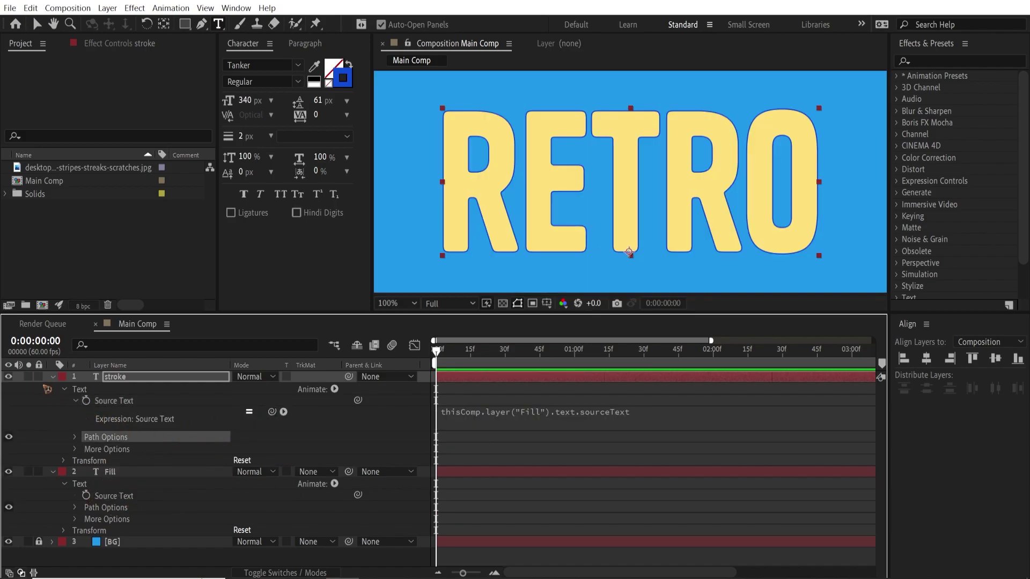
Collapse both layers' properties and clear the layer selection.
click(52, 377)
click(53, 389)
click(119, 390)
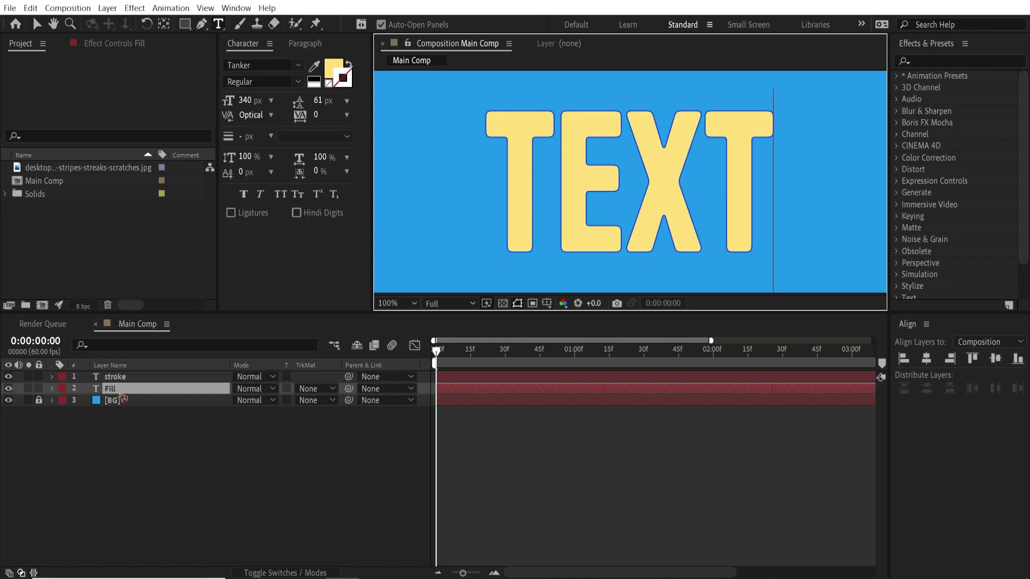
click(160, 447)
click(127, 379)
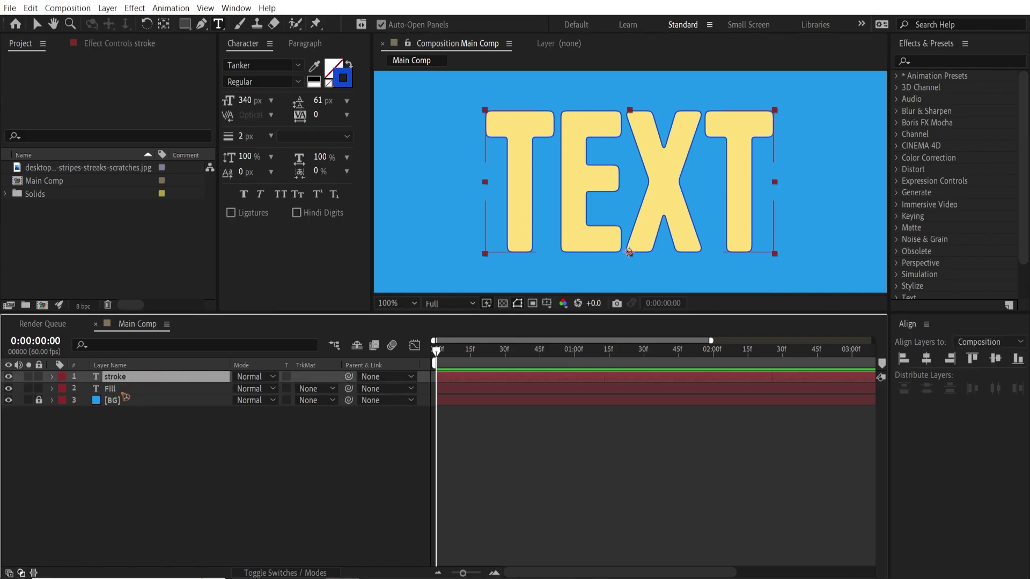
click(219, 485)
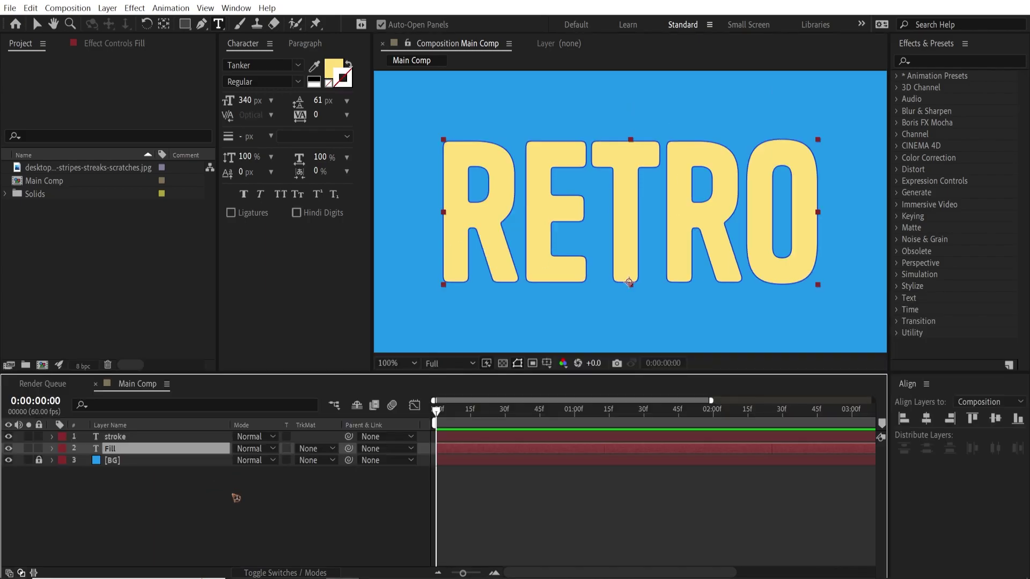
click(256, 491)
Create a black solid layer named blinds.
click(107, 8)
mouse_move(134, 23)
click(327, 35)
text(blinds)
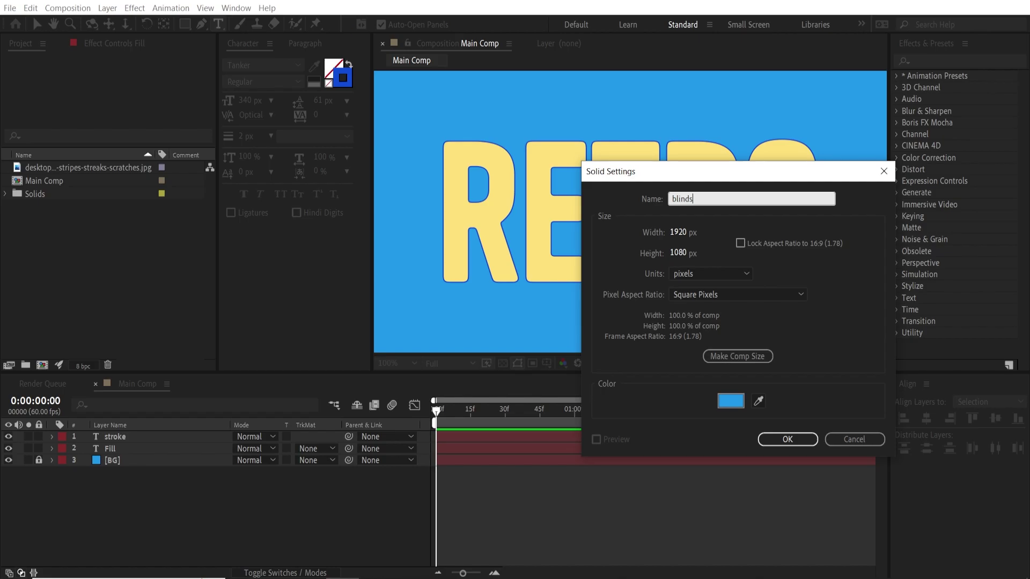
click(731, 401)
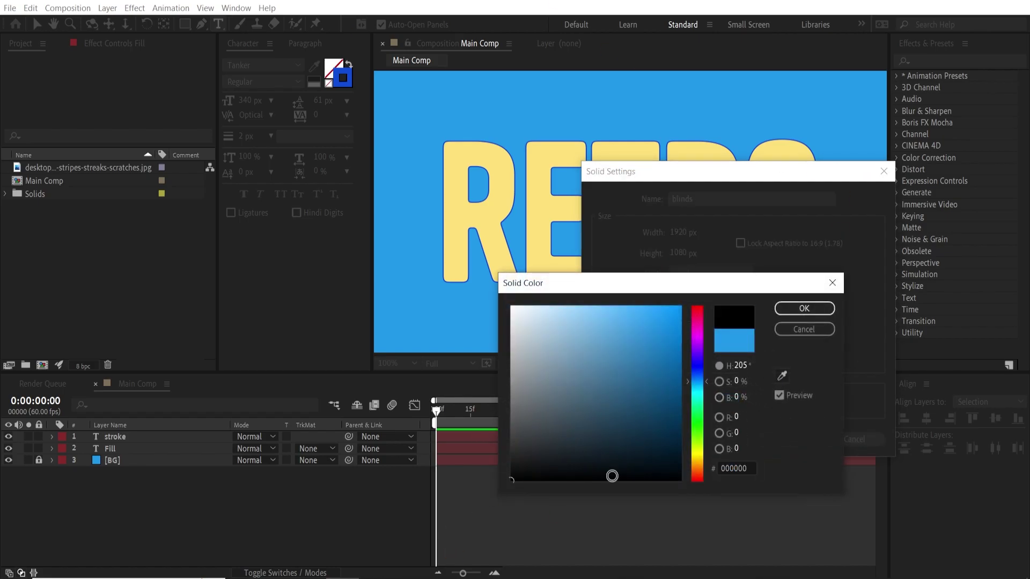
click(804, 309)
click(789, 437)
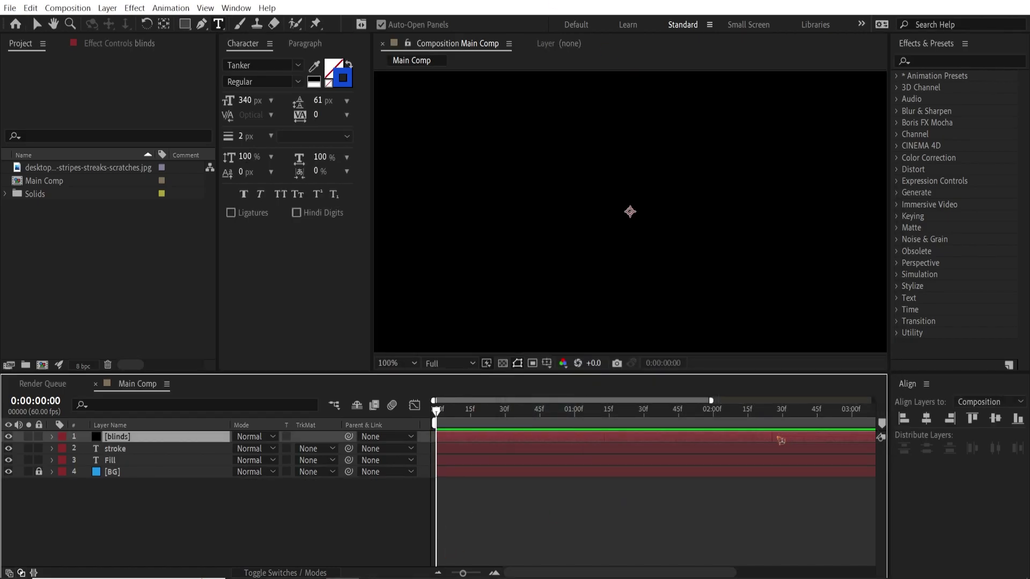
Apply Venetian Blinds with -30° direction, width 6 and 85% transition completion.
click(929, 60)
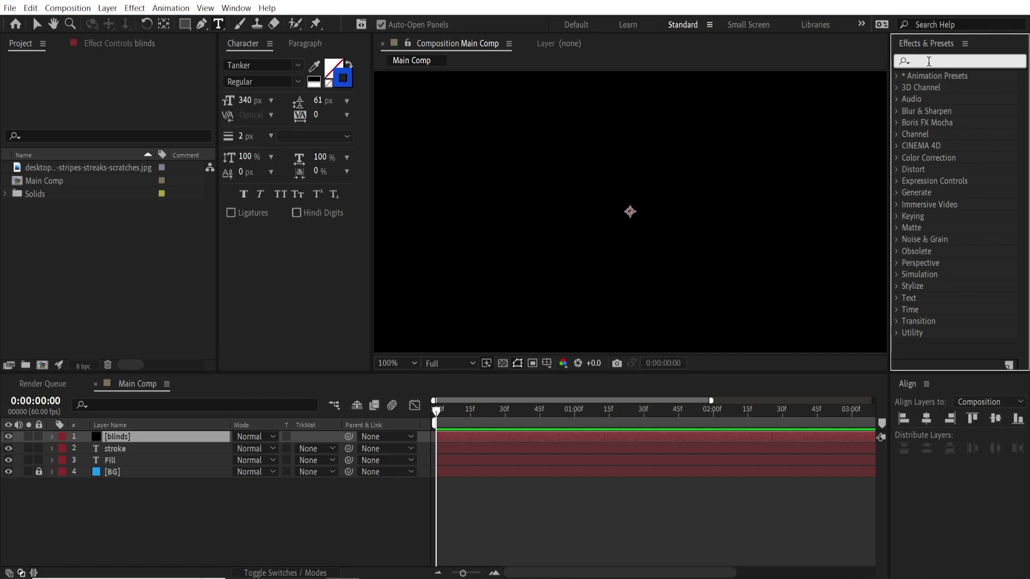
text(blinds)
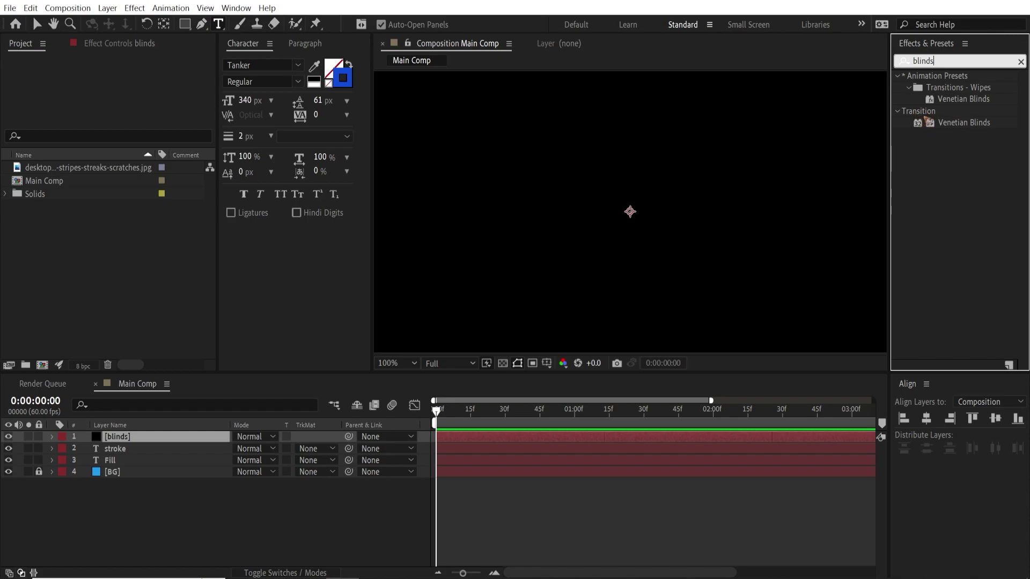
drag(945, 127, 150, 441)
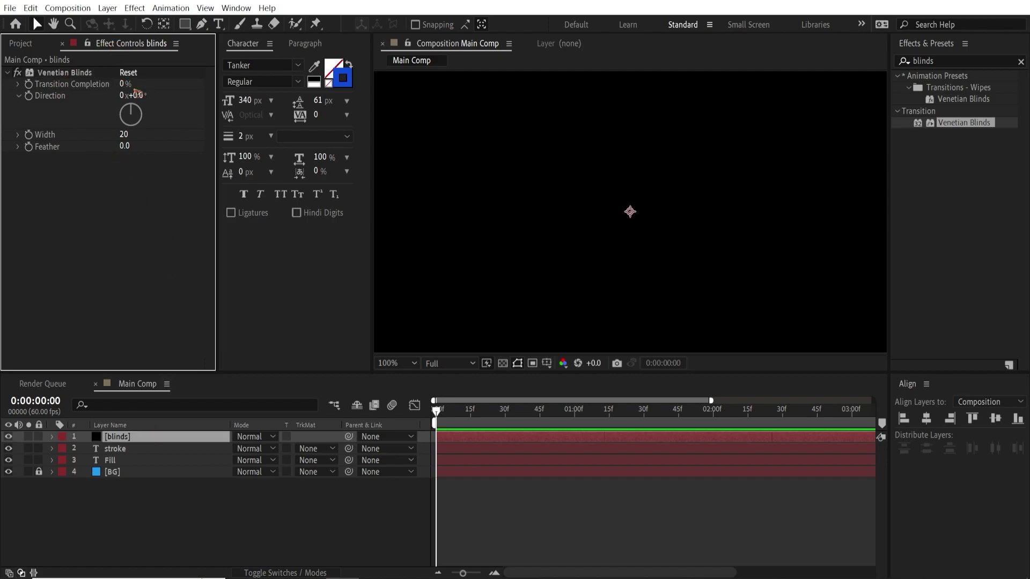
drag(123, 87, 141, 86)
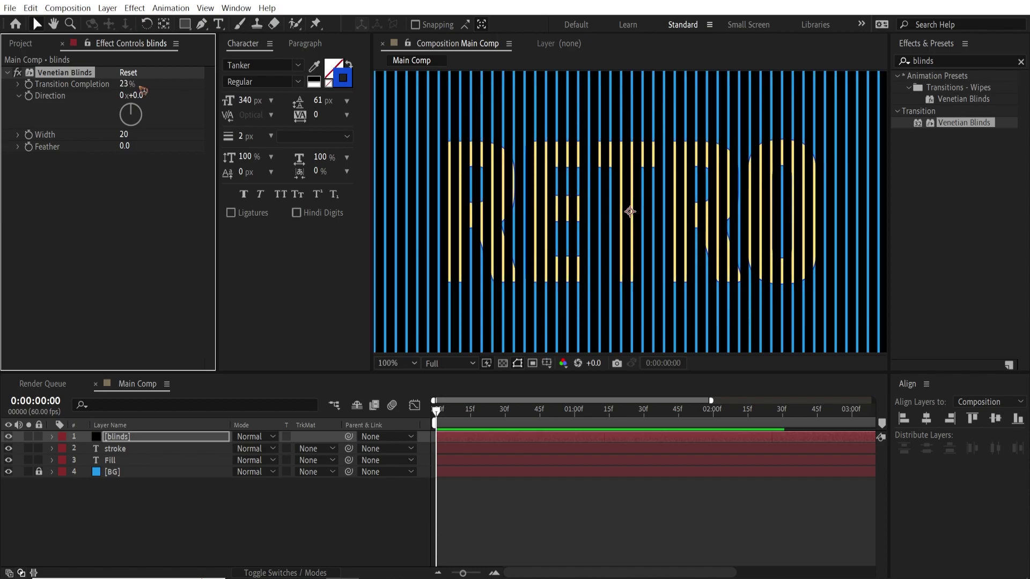
click(138, 95)
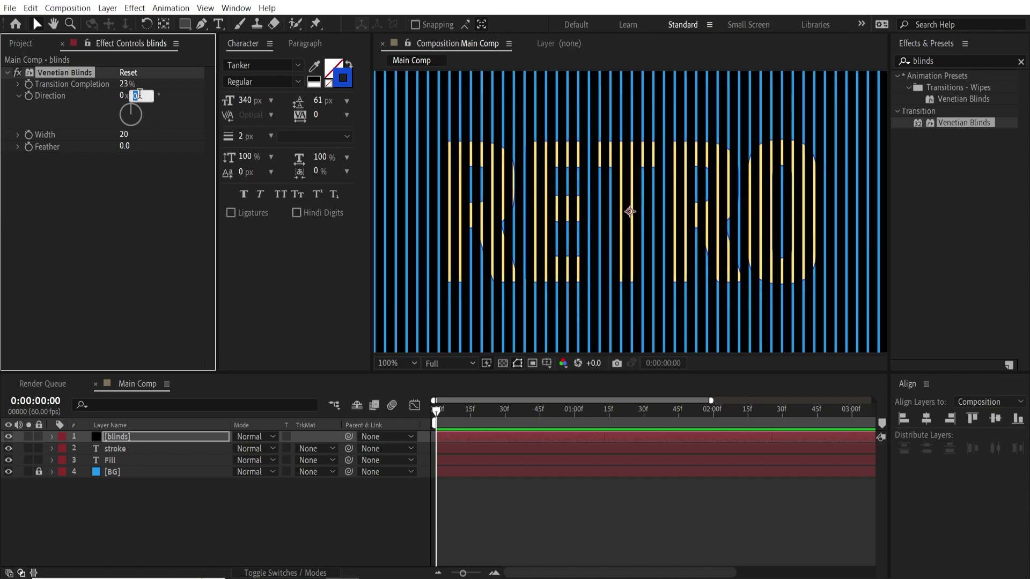
text(-30)
key(Return)
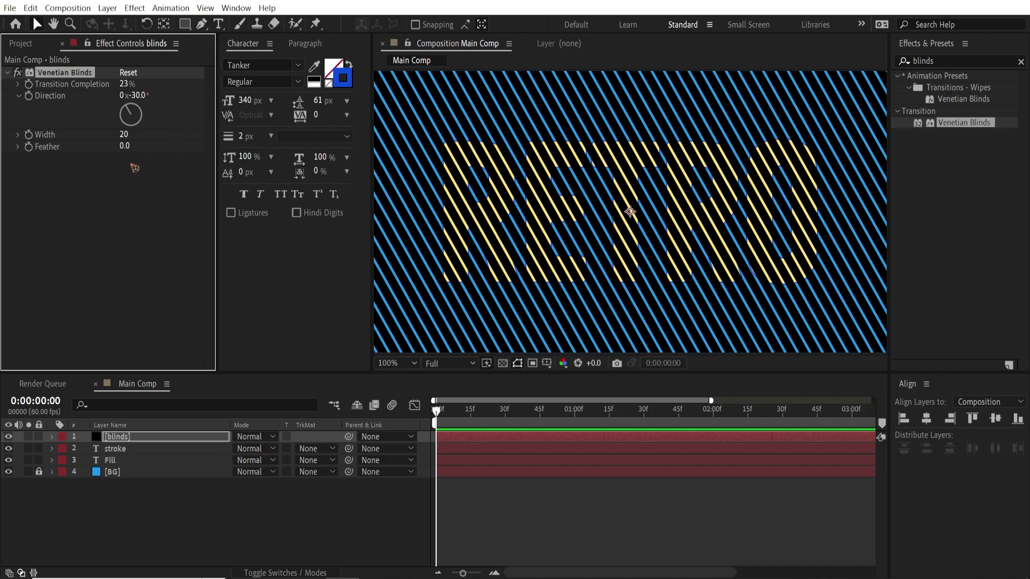
mouse_move(126, 135)
mouse_down()
mouse_move(156, 136)
mouse_move(134, 136)
mouse_up()
key(period)
key(period)
drag(137, 84, 170, 86)
Move blinds below stroke and set Fill's track matte to Alpha Inverted Matte [blinds].
key(comma)
key(comma)
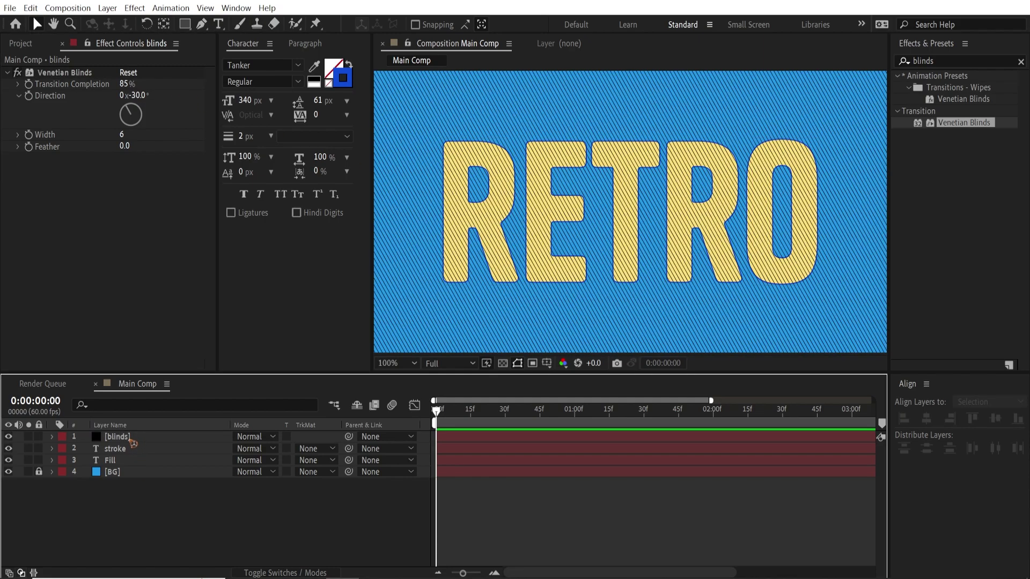
click(133, 443)
drag(152, 441, 153, 456)
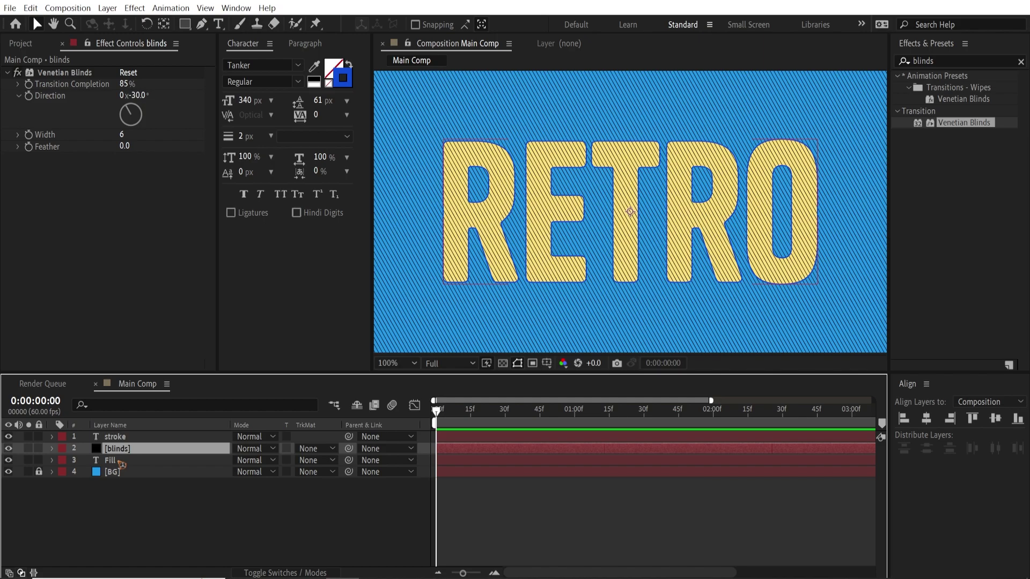
click(122, 463)
click(316, 460)
click(387, 507)
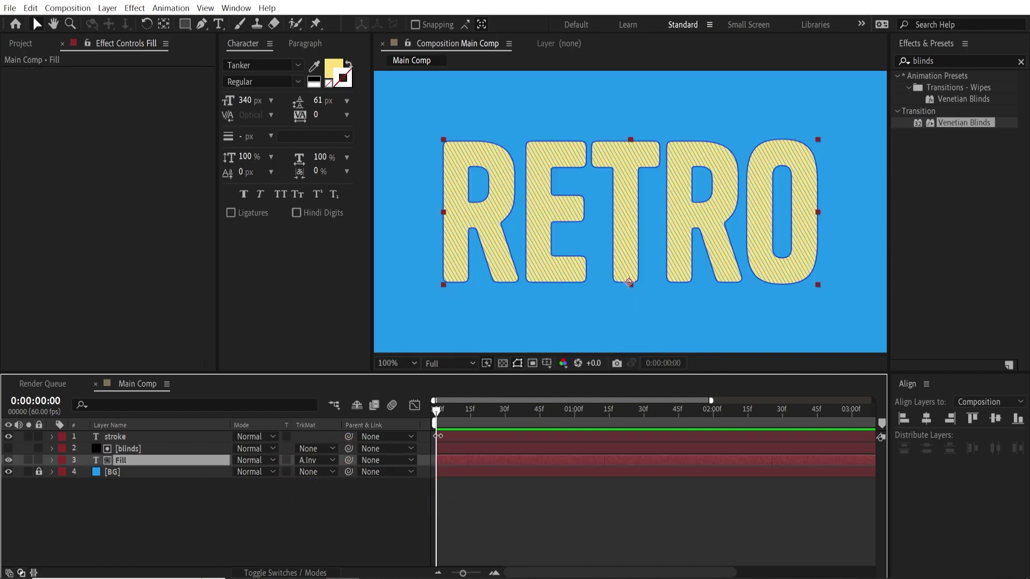
scroll(522, 219, up, 6)
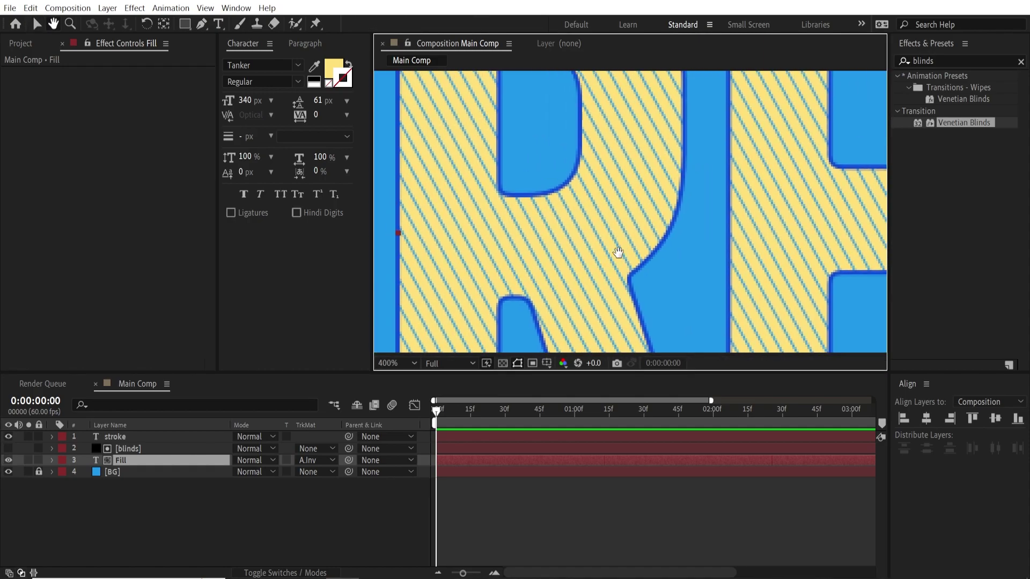
scroll(592, 171, down, 6)
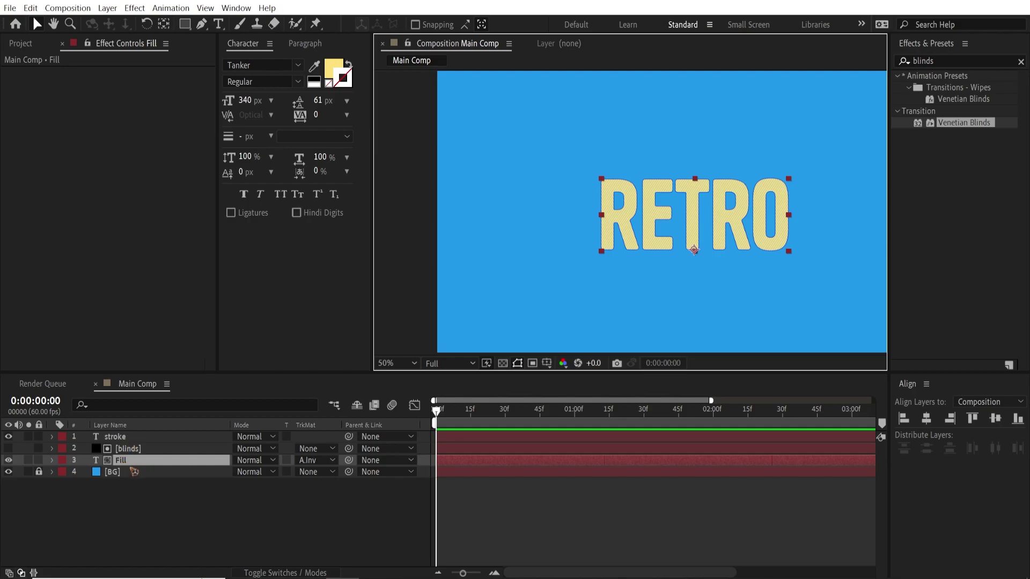
shift+click(128, 437)
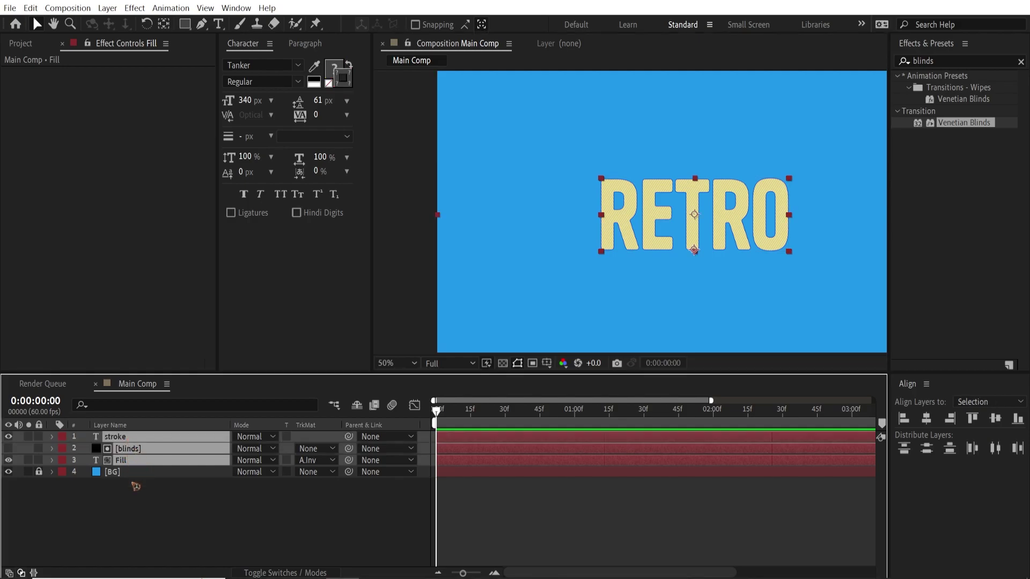
right_click(160, 464)
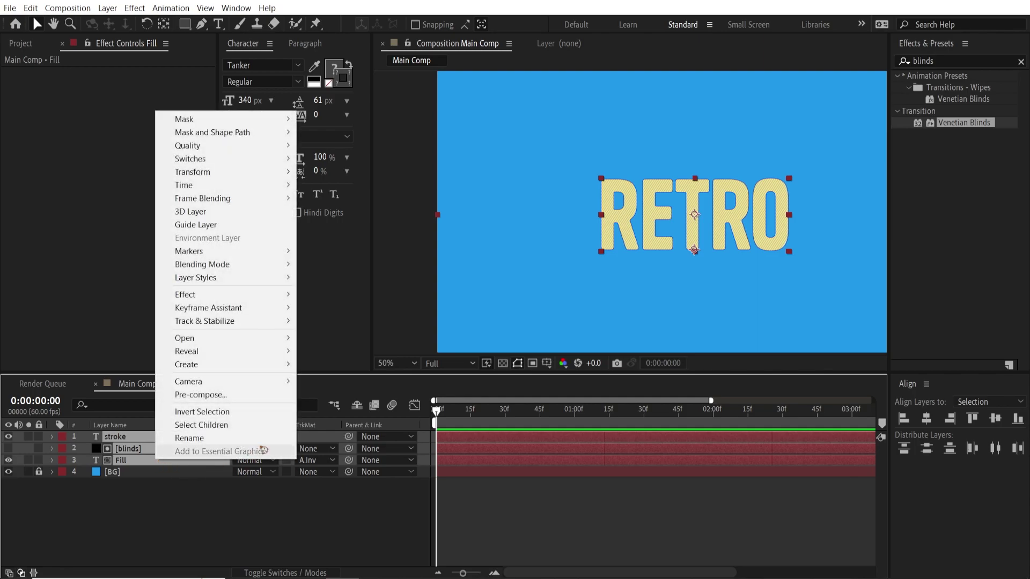
click(229, 394)
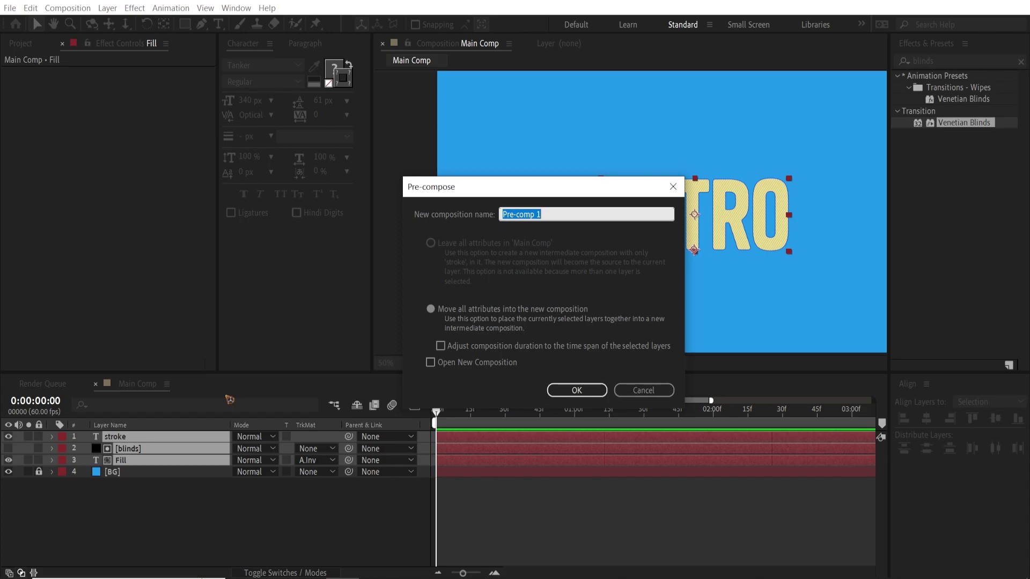
text(Title)
click(568, 392)
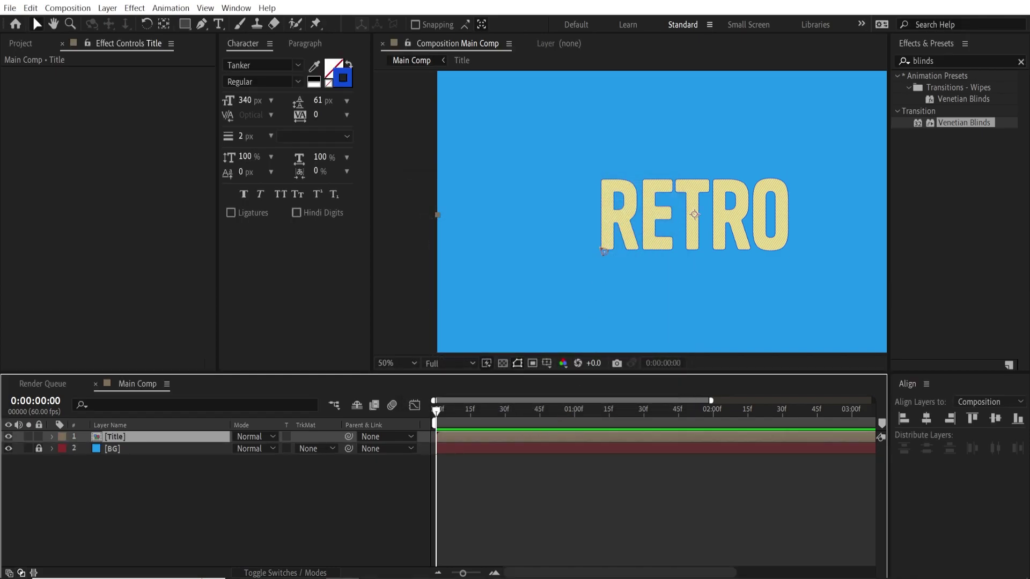
scroll(582, 252, down, 2)
scroll(643, 290, up, 4)
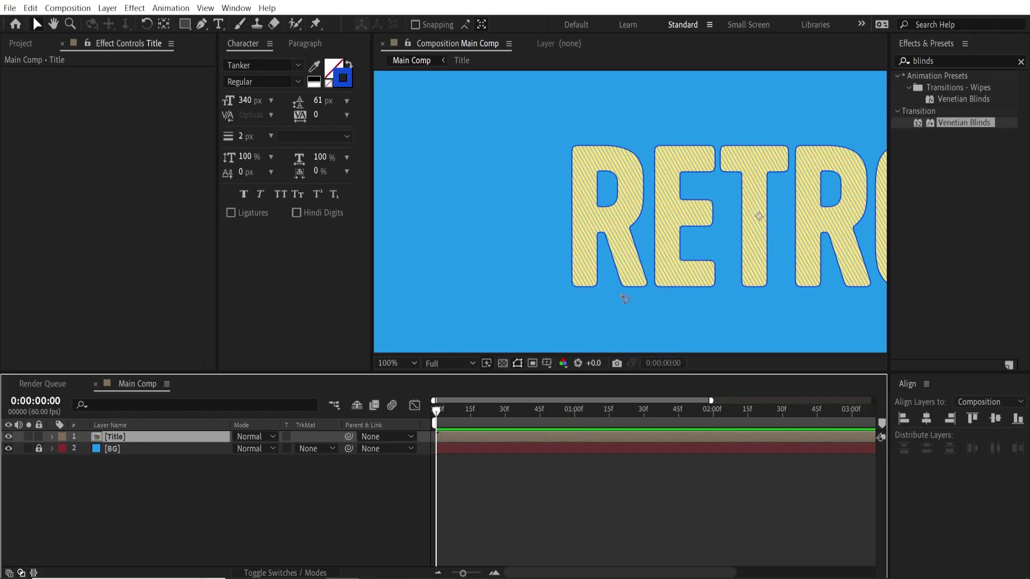
mouse_move(444, 415)
mouse_down()
mouse_move(611, 416)
mouse_move(424, 416)
mouse_up()
Open the Title precomp and scrub through its timeline.
click(143, 457)
click(116, 439)
double_click(114, 437)
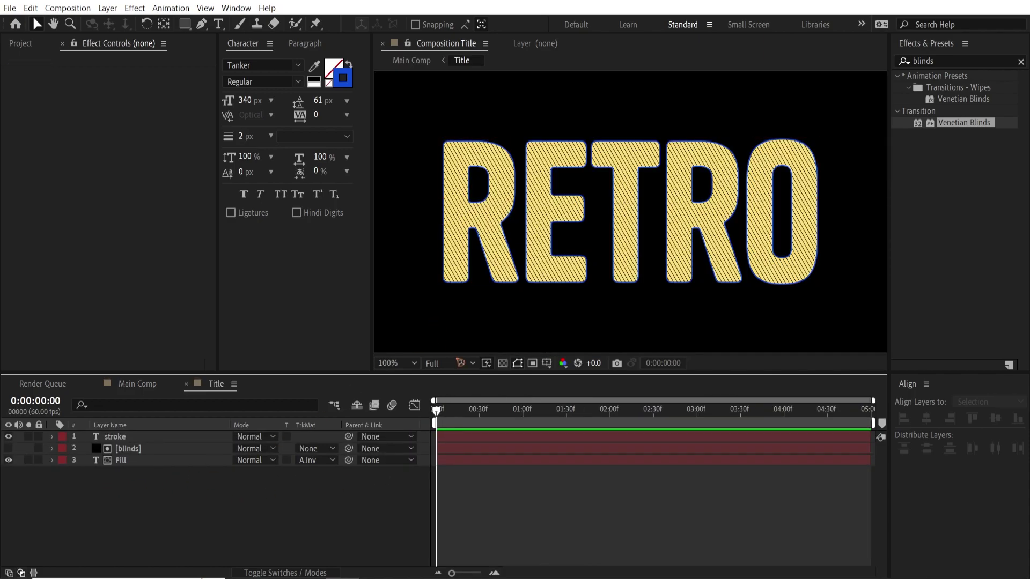
drag(445, 413, 358, 451)
Browse Animation Presets to Text > Motion Text Animation Presets.
click(1021, 62)
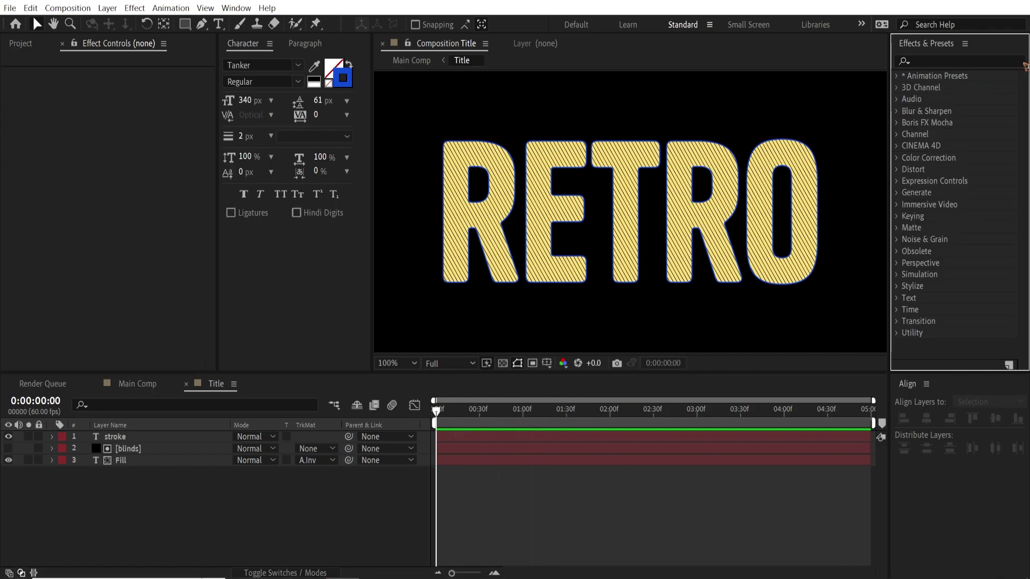
click(897, 76)
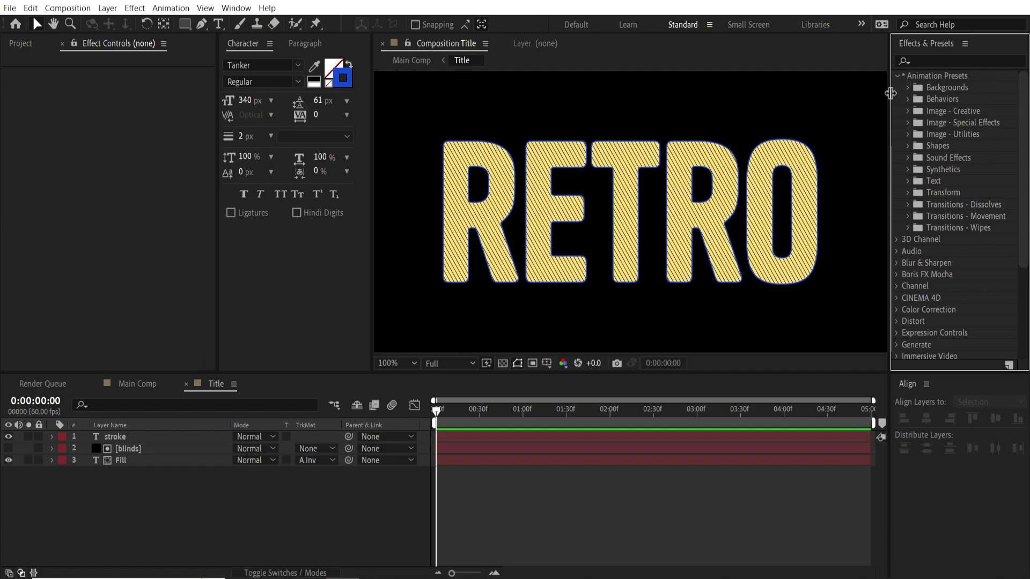
drag(890, 94, 856, 94)
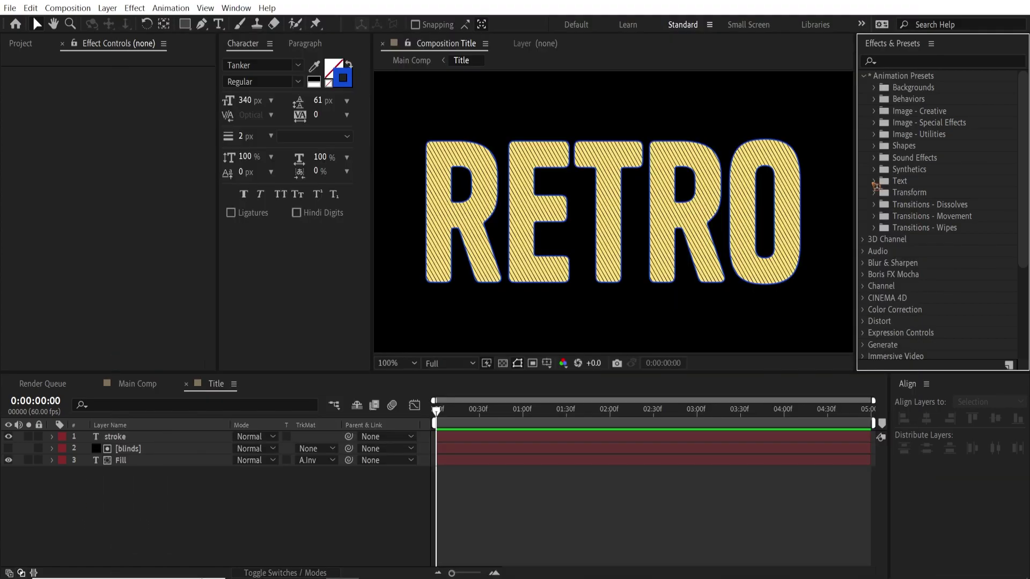
click(874, 183)
click(885, 284)
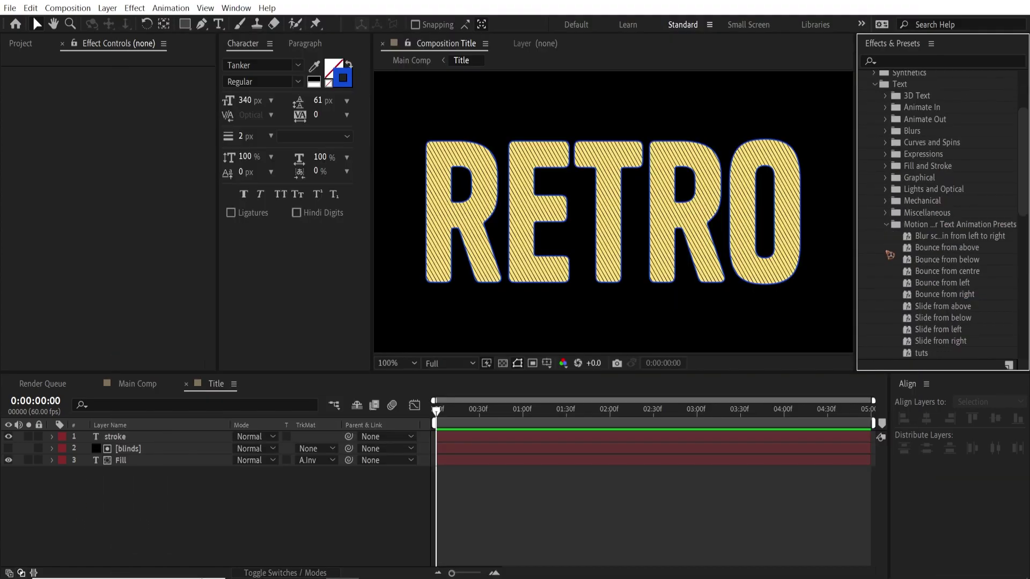
scroll(888, 250, down, 3)
drag(884, 248, 129, 454)
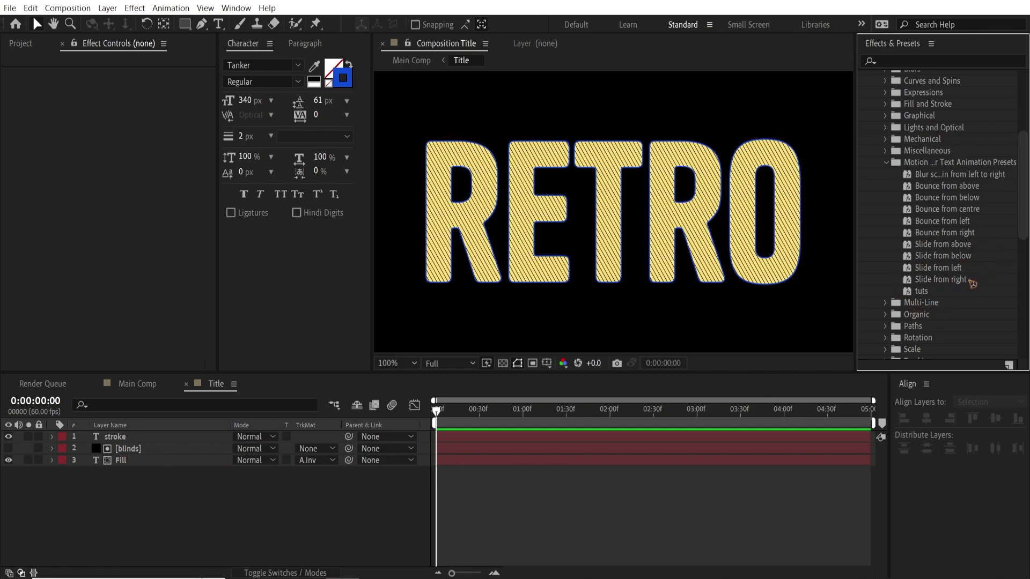
Apply Slide from below to both Fill and stroke, then preview it.
click(933, 257)
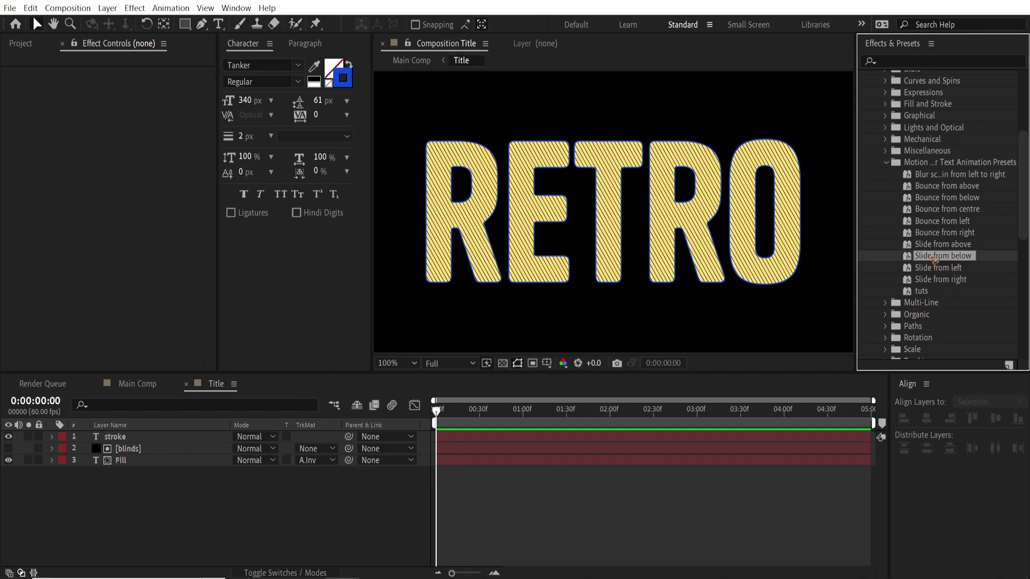
drag(933, 258, 140, 459)
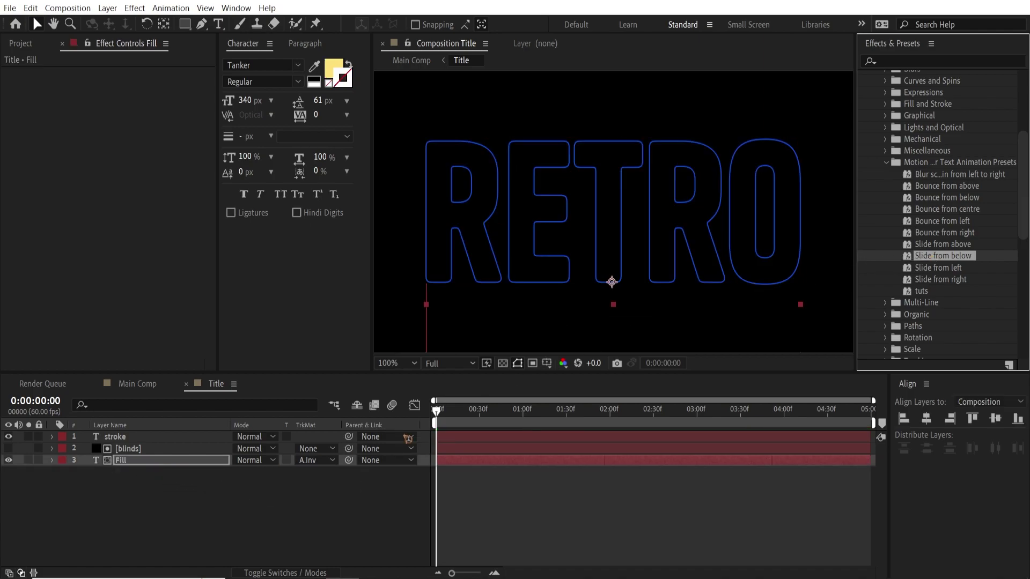
mouse_move(935, 261)
mouse_down()
mouse_move(231, 429)
mouse_move(136, 436)
mouse_move(475, 439)
mouse_up()
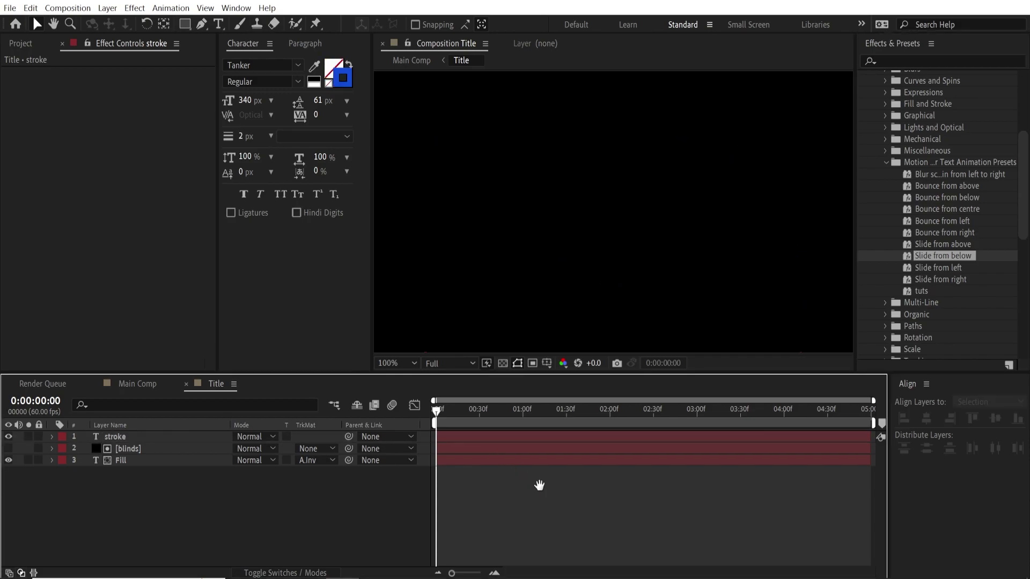
key(space)
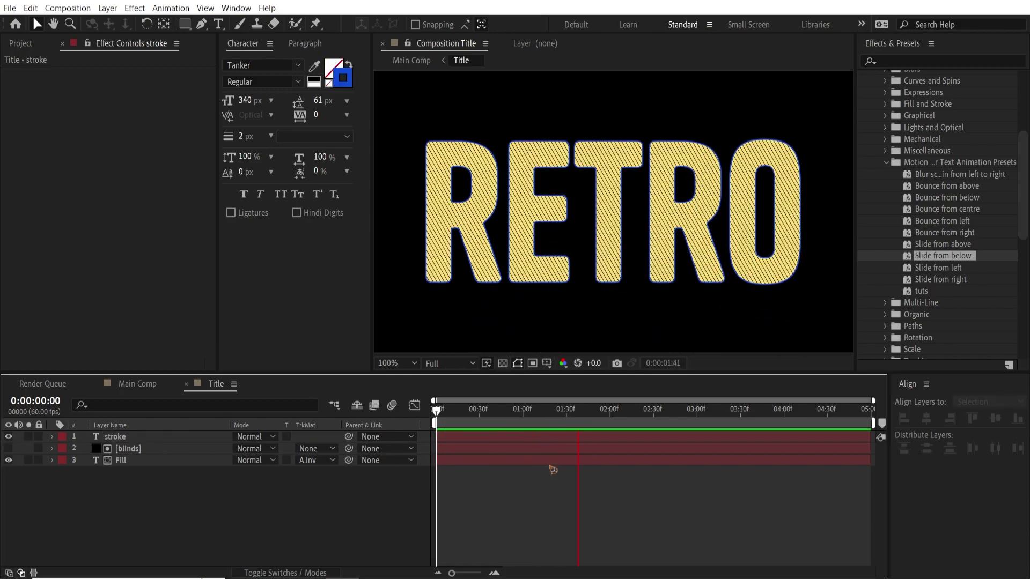
Apply the Transform effect to the Fill layer and preview.
click(910, 60)
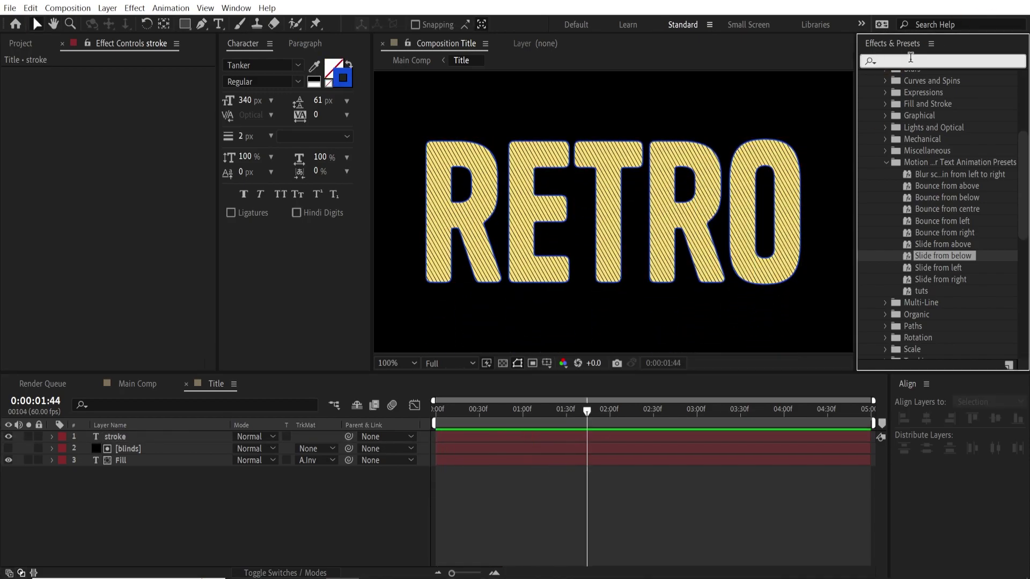
text(transf)
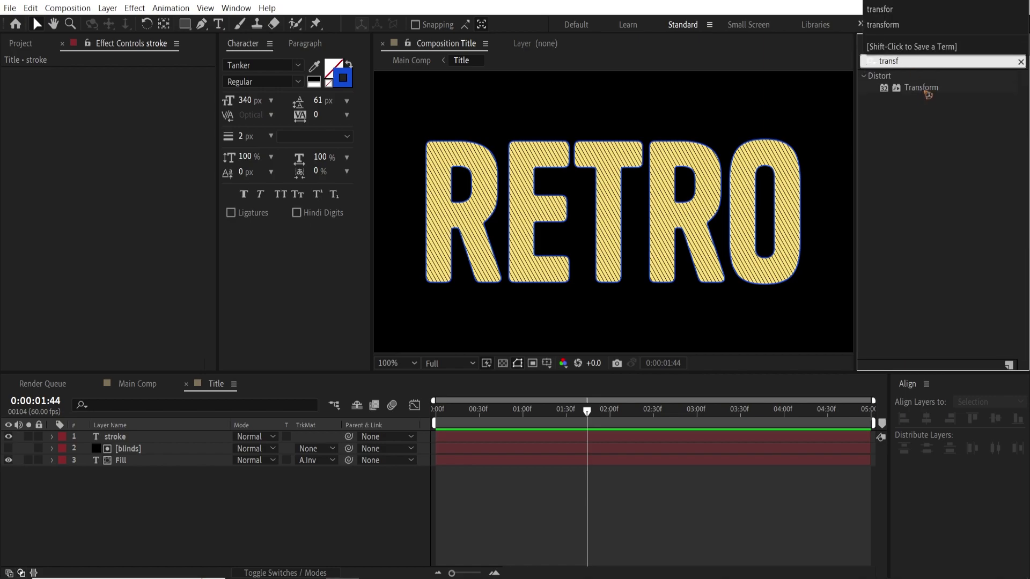
drag(927, 94, 162, 463)
key(space)
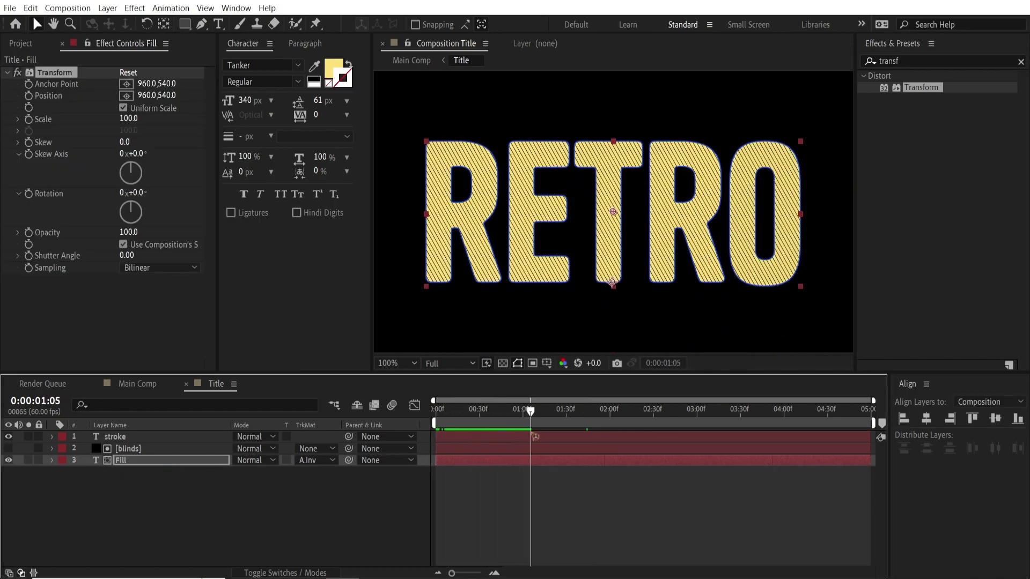
Keyframe the Transform Skew, animating it to -10 later in the timeline.
click(50, 146)
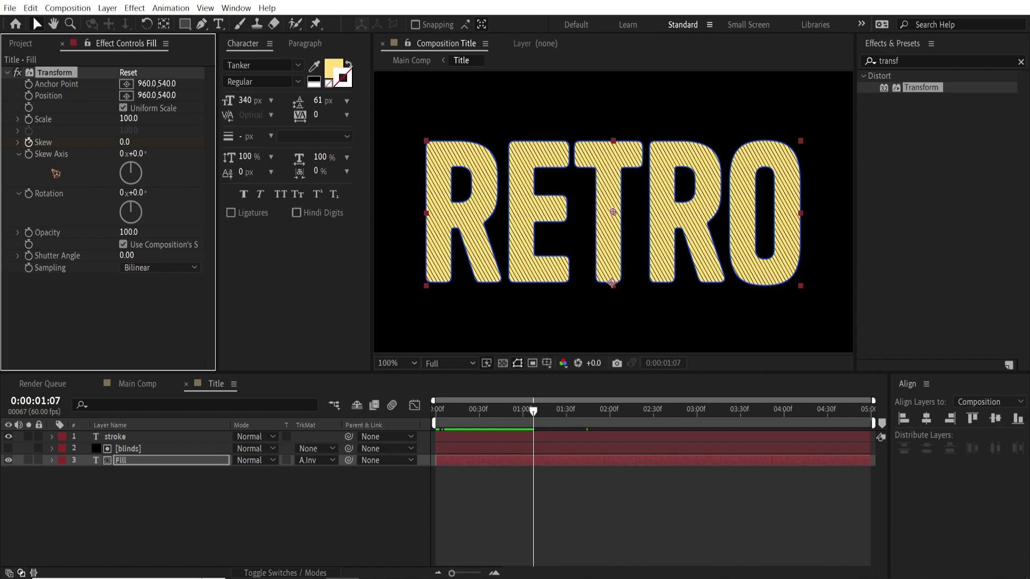
key(space)
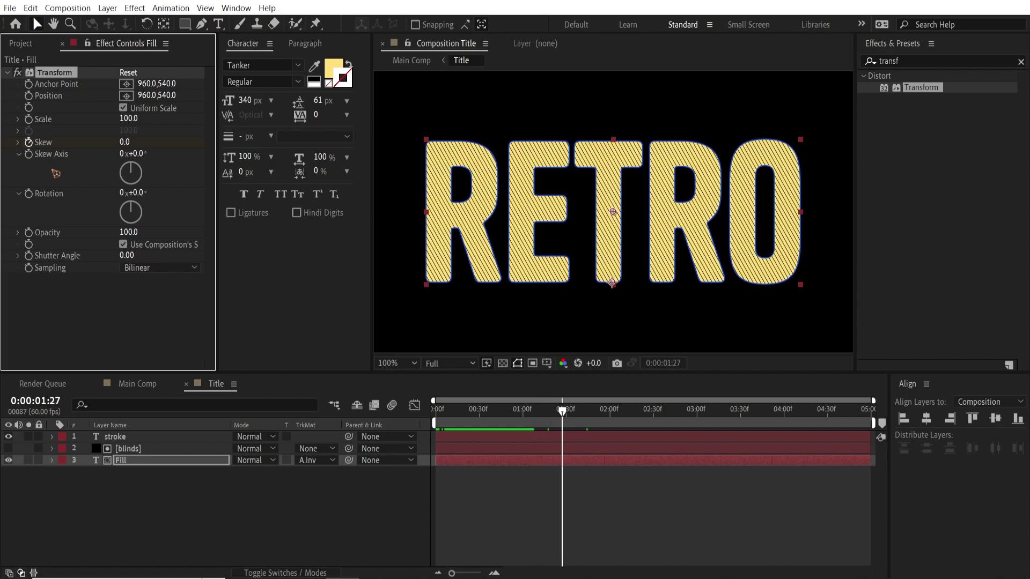
click(129, 142)
text(-10)
key(Return)
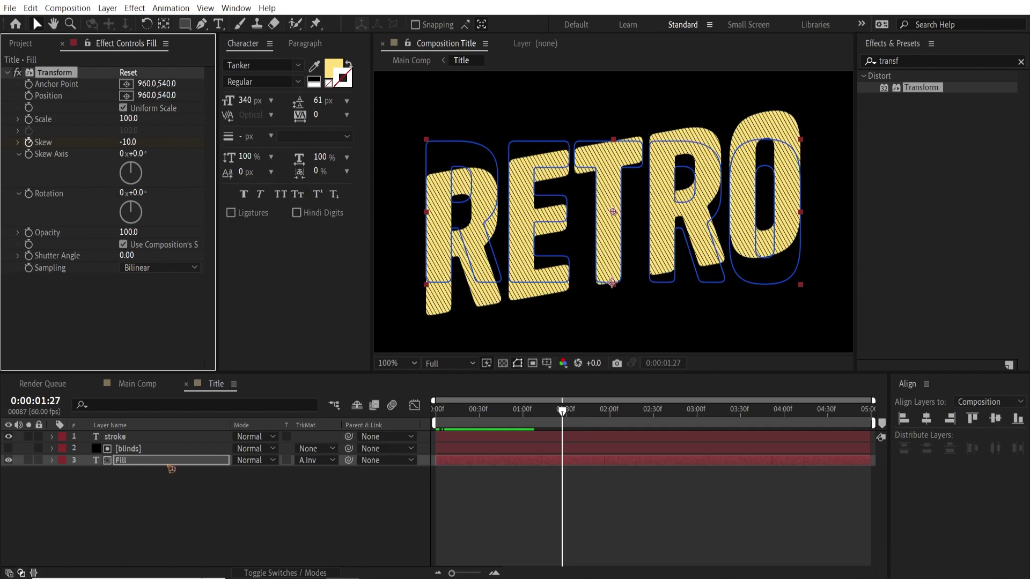
Reveal Fill's Skew keyframes and select its Transform effect.
click(136, 438)
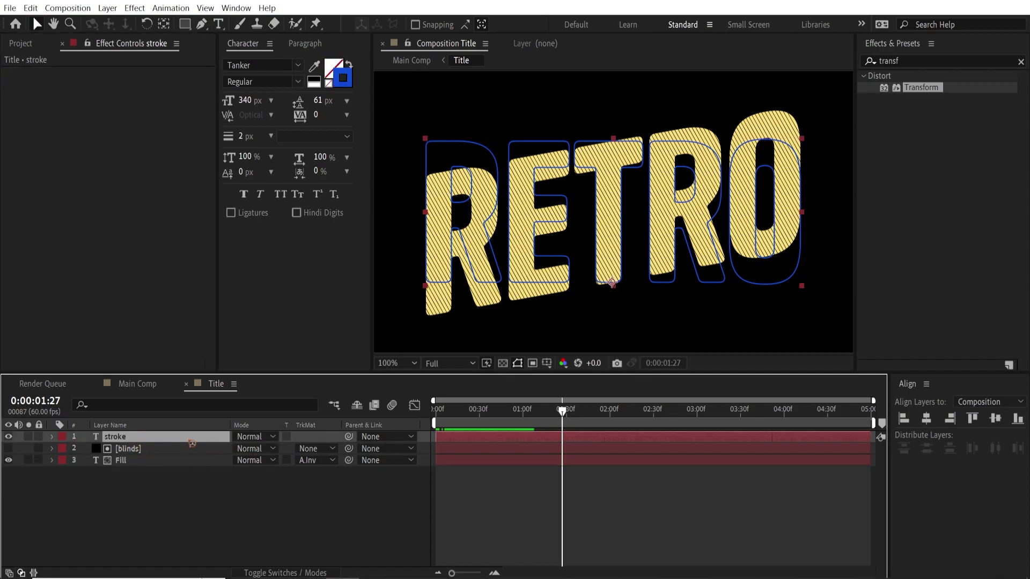
click(173, 460)
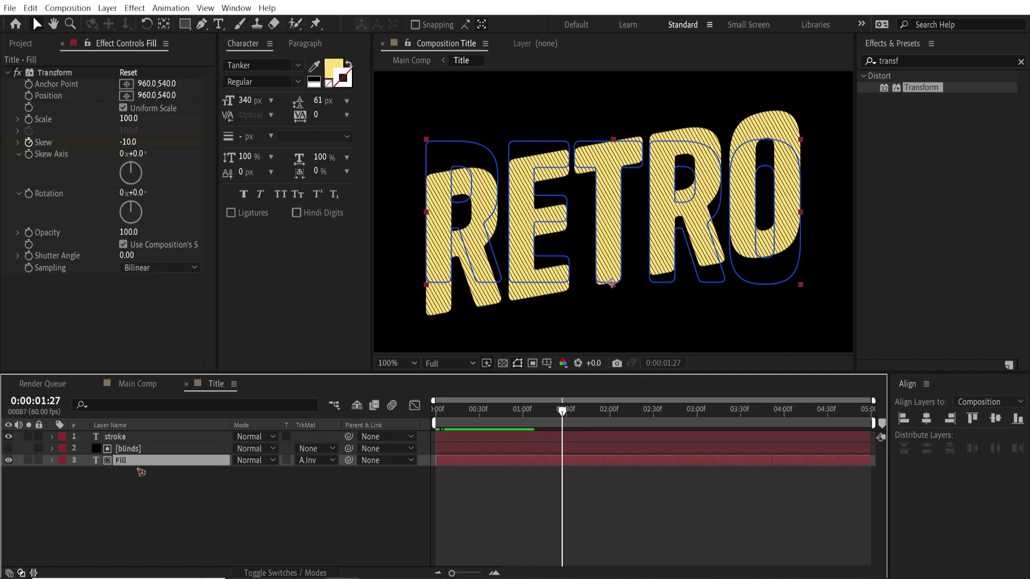
key(u)
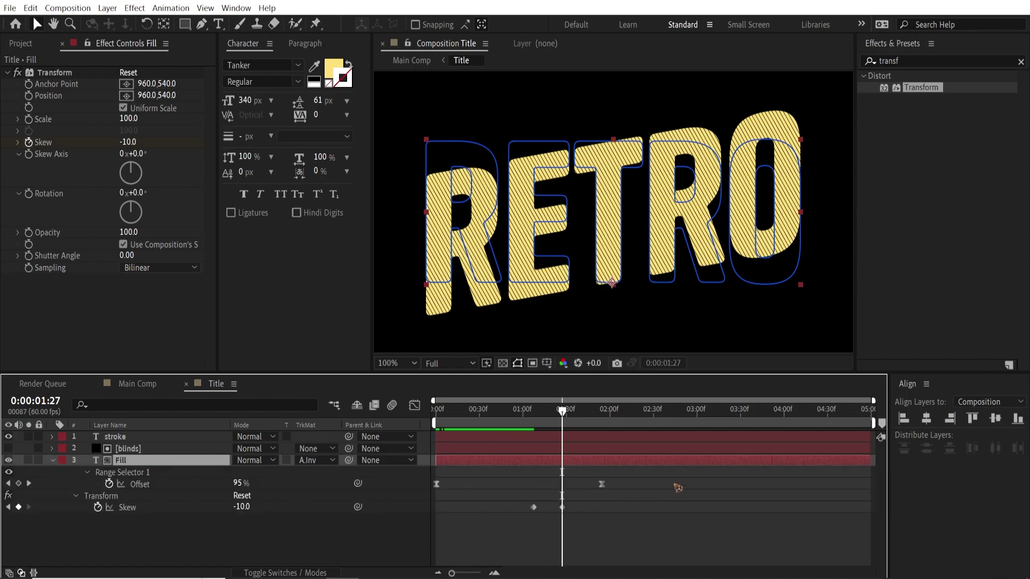
drag(562, 417, 533, 421)
drag(586, 504, 524, 516)
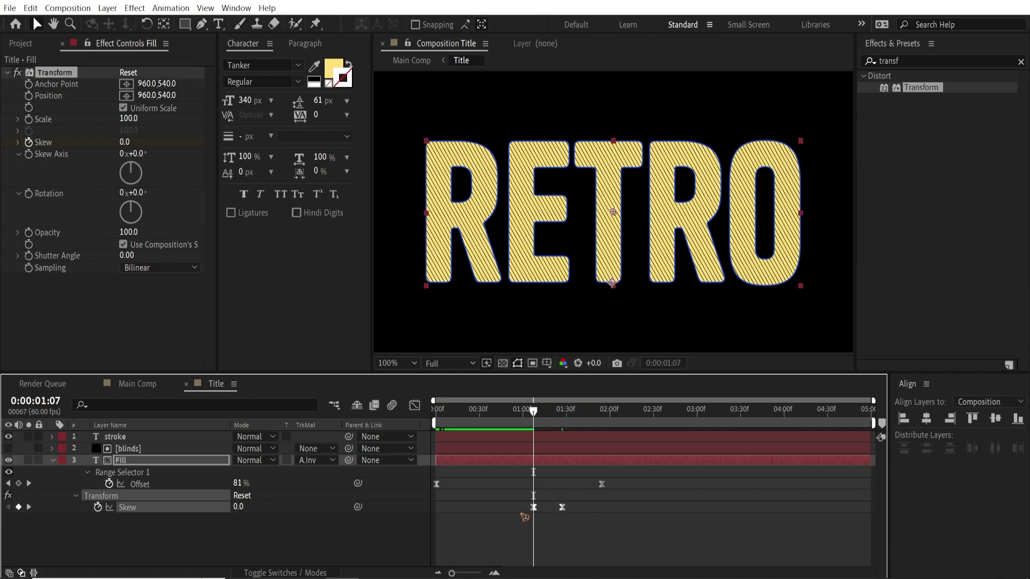
click(57, 76)
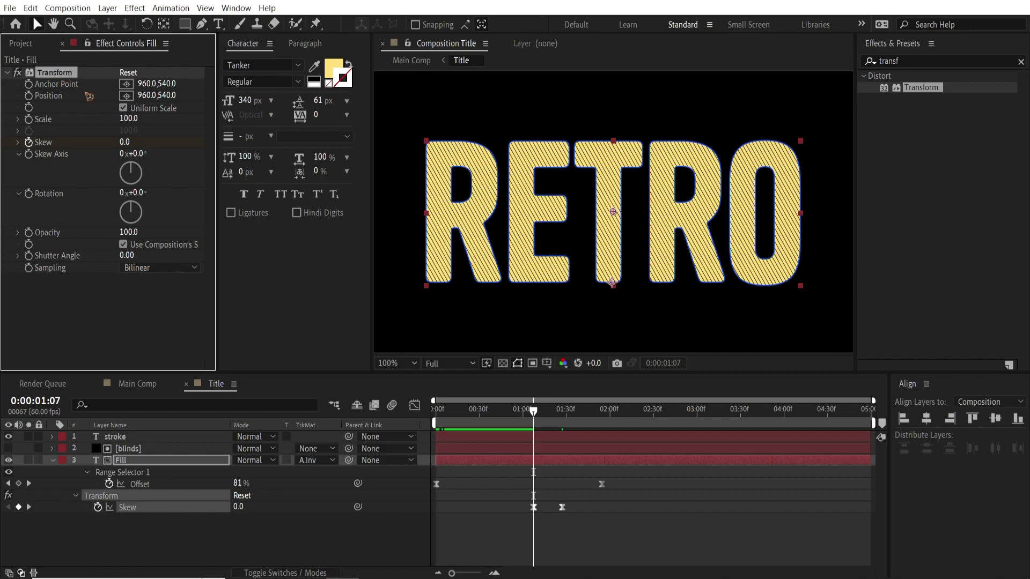
Paste the Transform effect with its -10 Skew animation onto stroke.
click(142, 438)
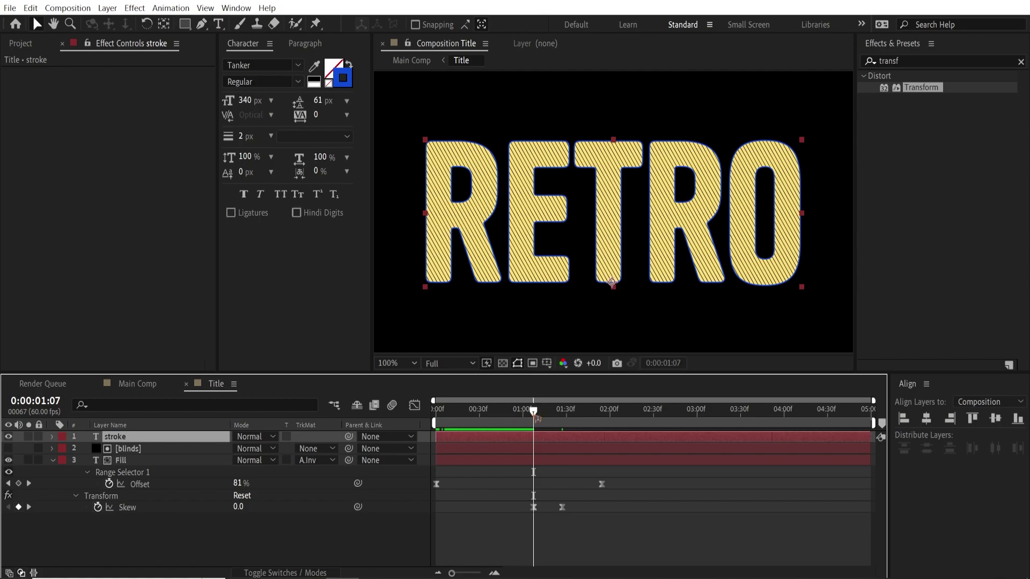
mouse_move(540, 416)
mouse_down()
mouse_move(510, 418)
mouse_move(537, 423)
mouse_up()
click(533, 508)
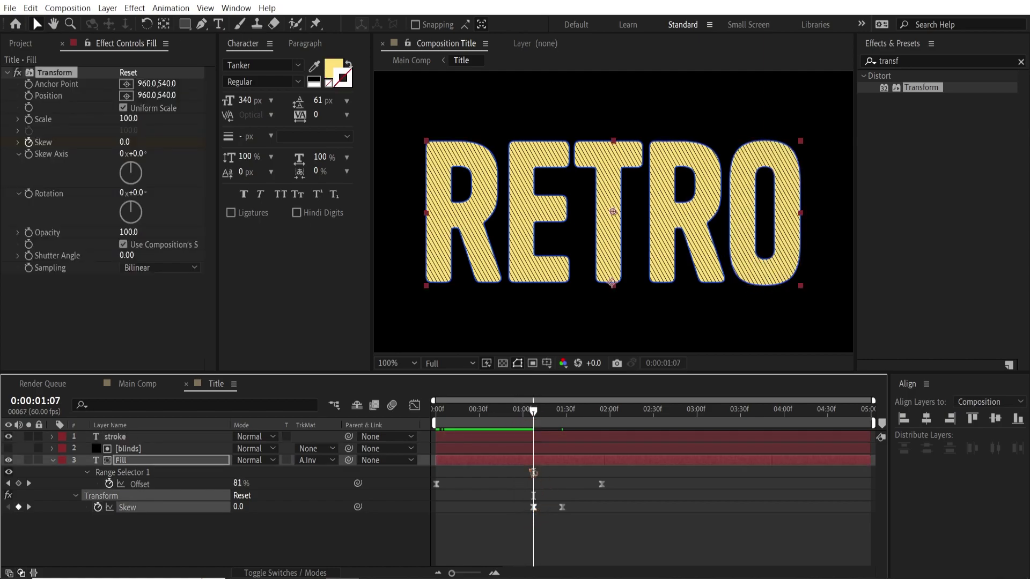
click(138, 439)
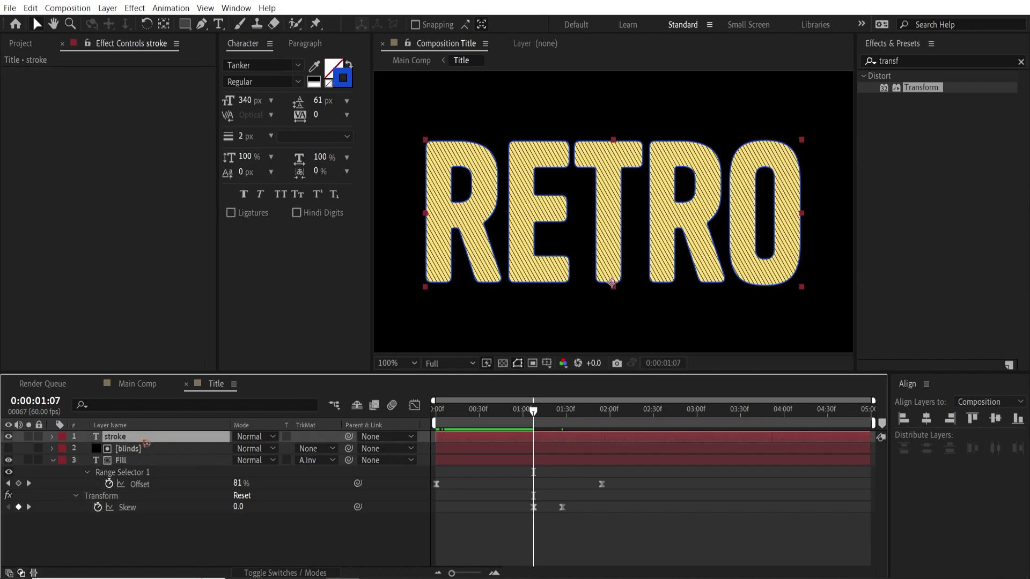
key(ctrl+v)
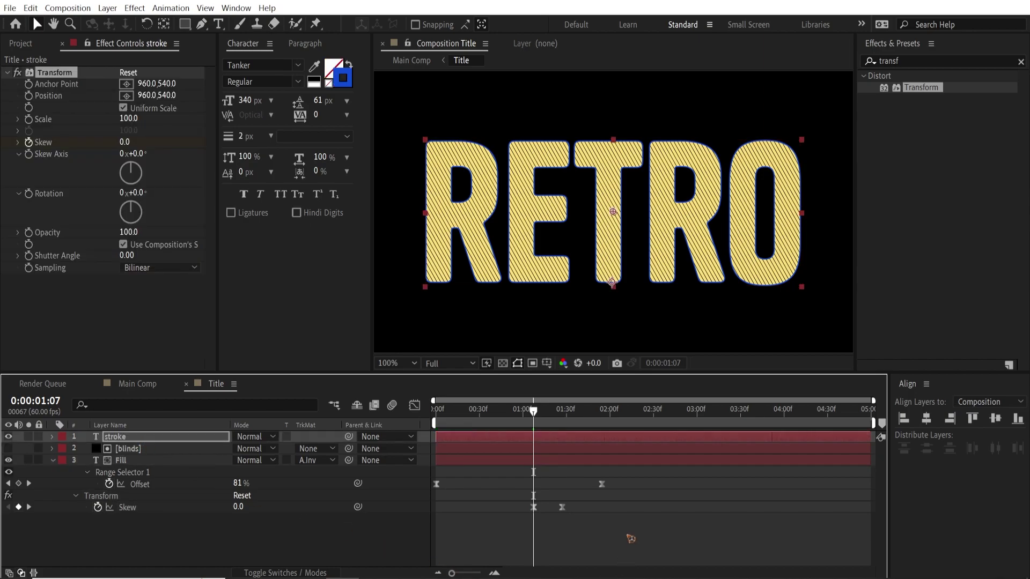
Preview the skew animation from the start, then collapse the Fill layer.
click(630, 538)
key(space)
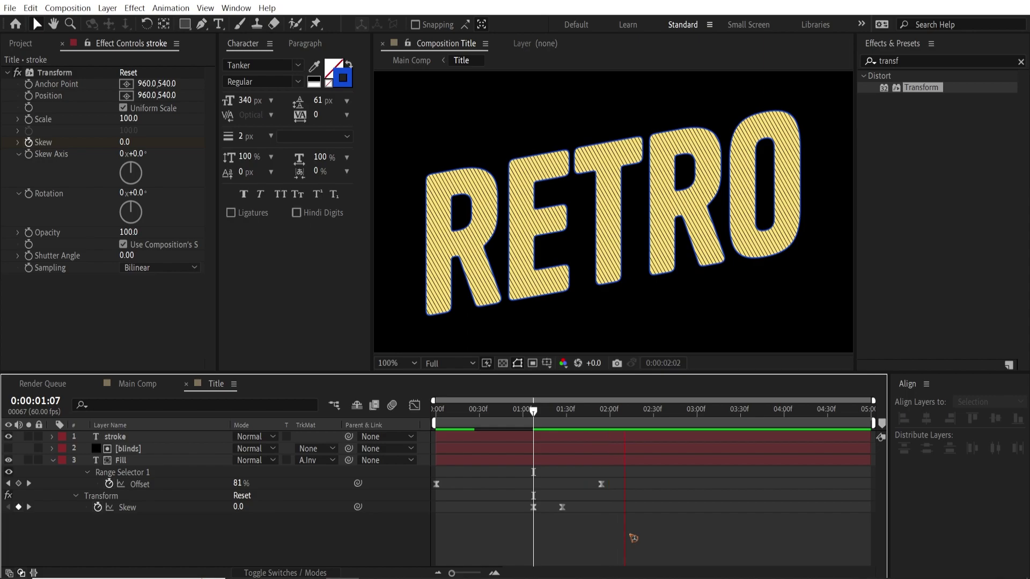
click(537, 412)
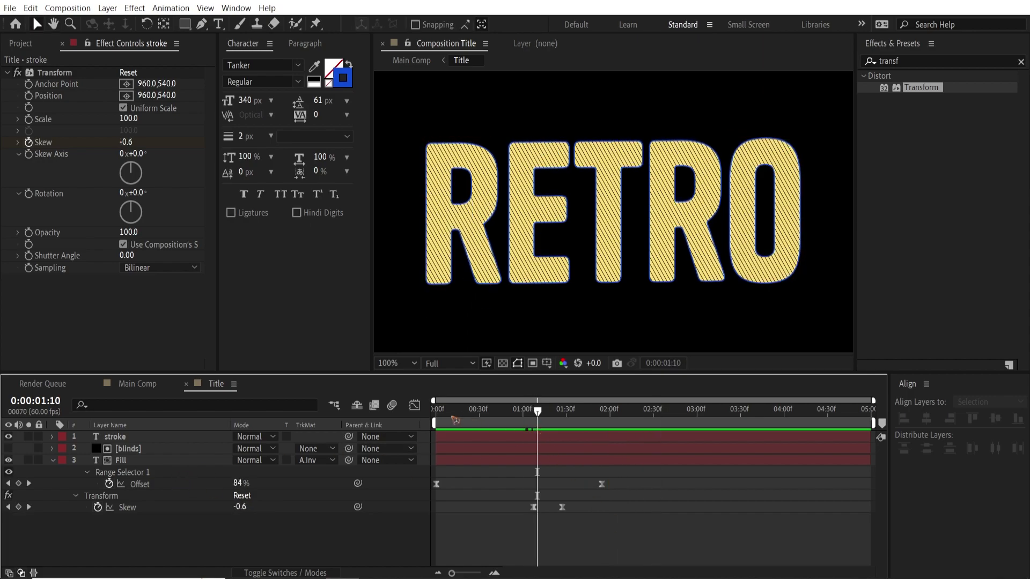
key(Home)
key(space)
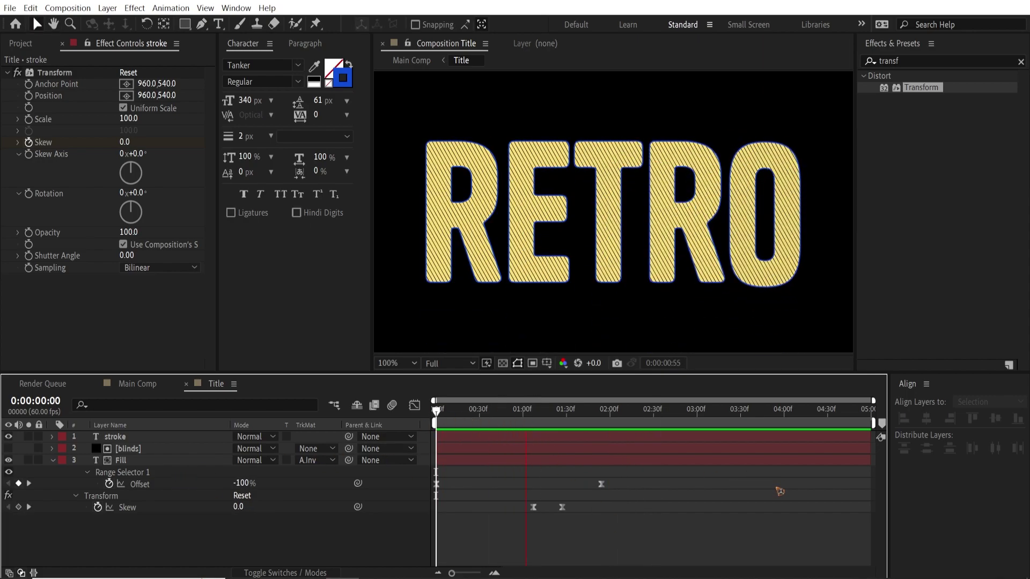
key(space)
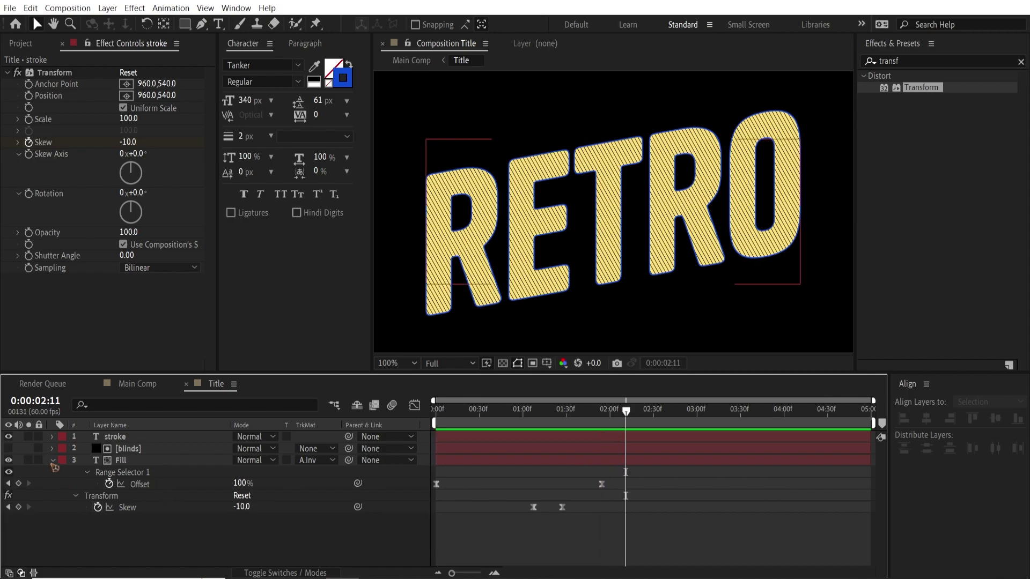
click(53, 462)
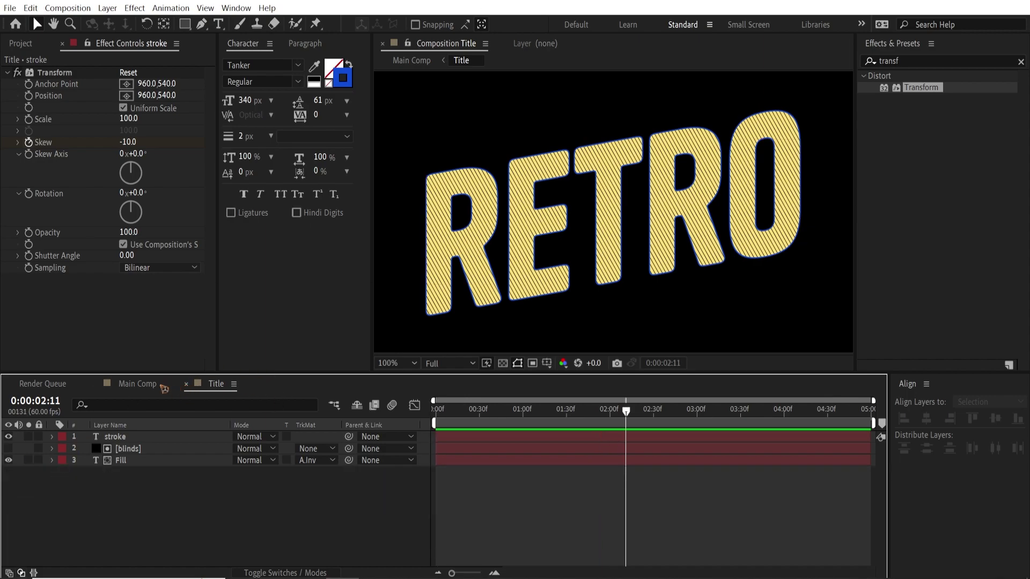
Switch to Main Comp and preview its animation.
click(134, 384)
scroll(500, 251, down, 2)
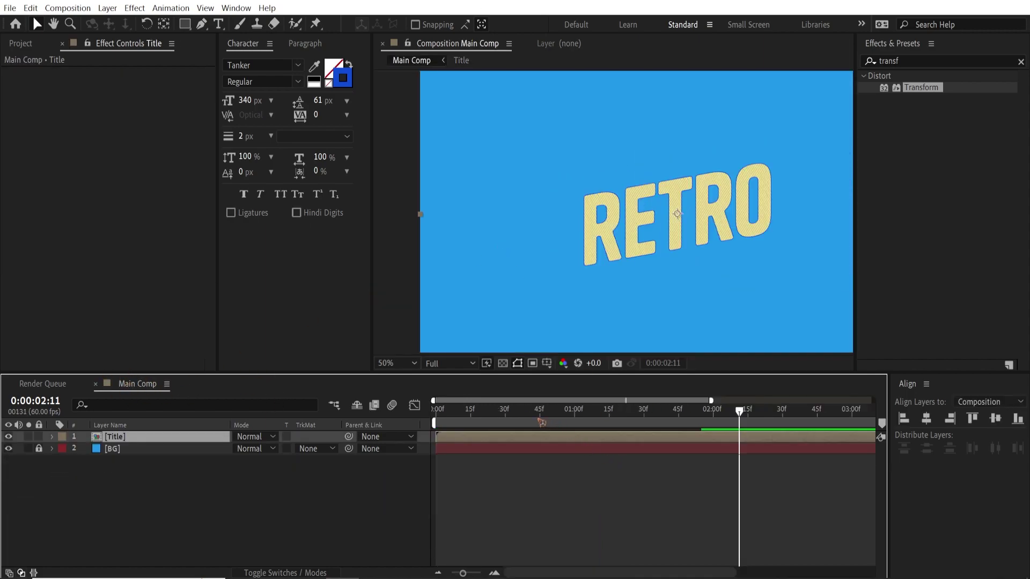
key(space)
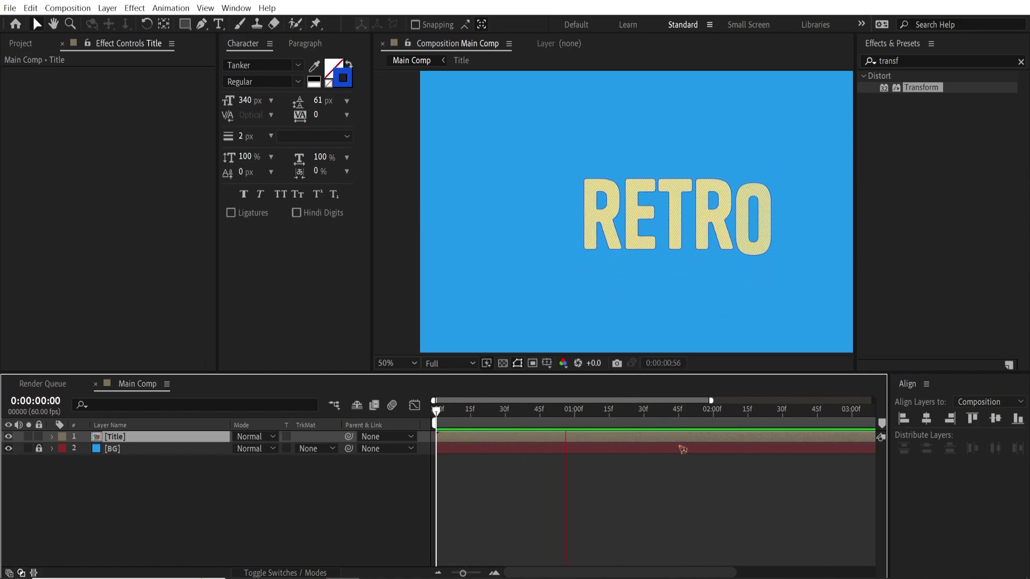
key(space)
Select the Title layer and begin renaming its duplicate at the top of the stack.
click(211, 484)
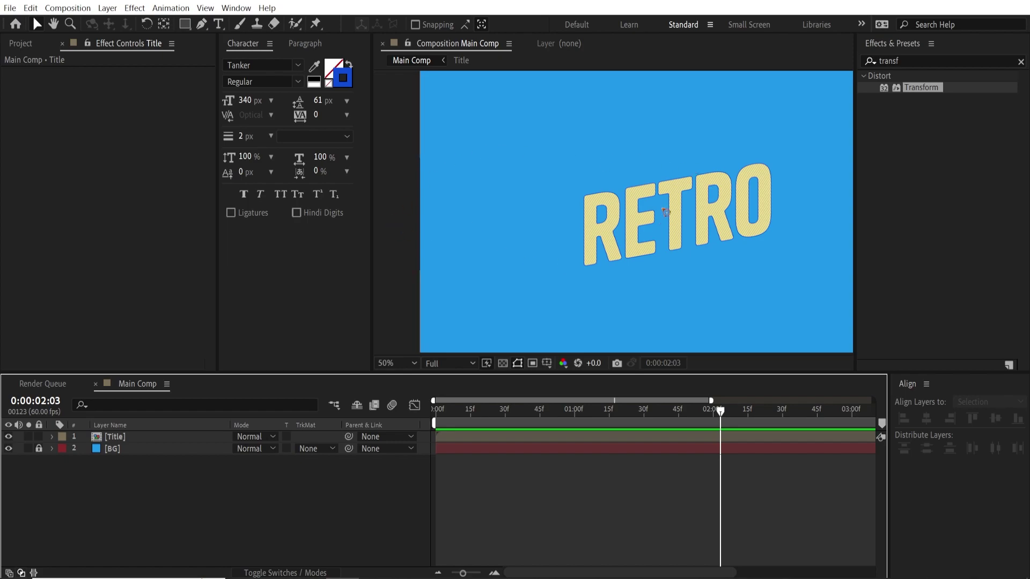
click(181, 440)
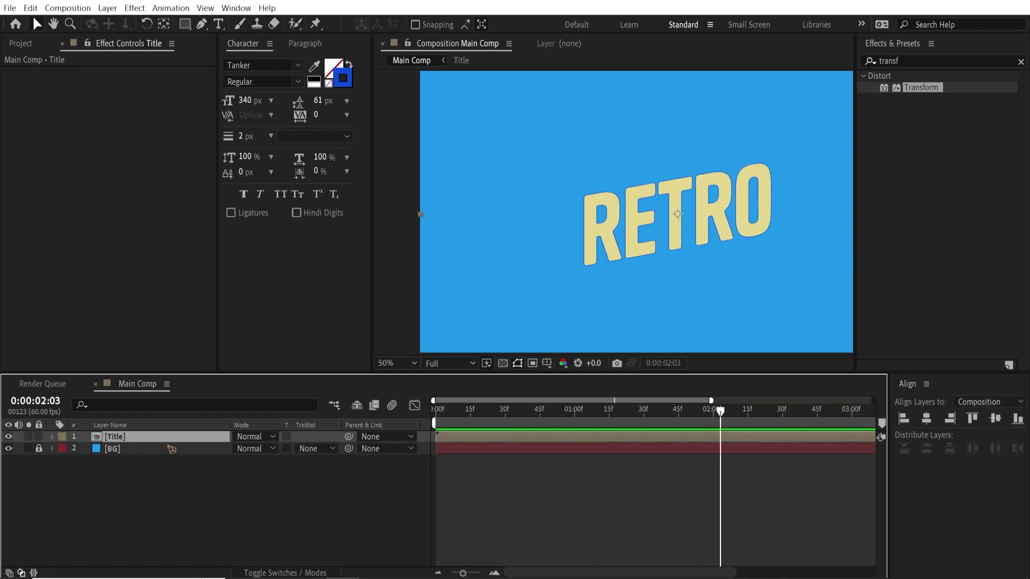
drag(195, 450, 144, 442)
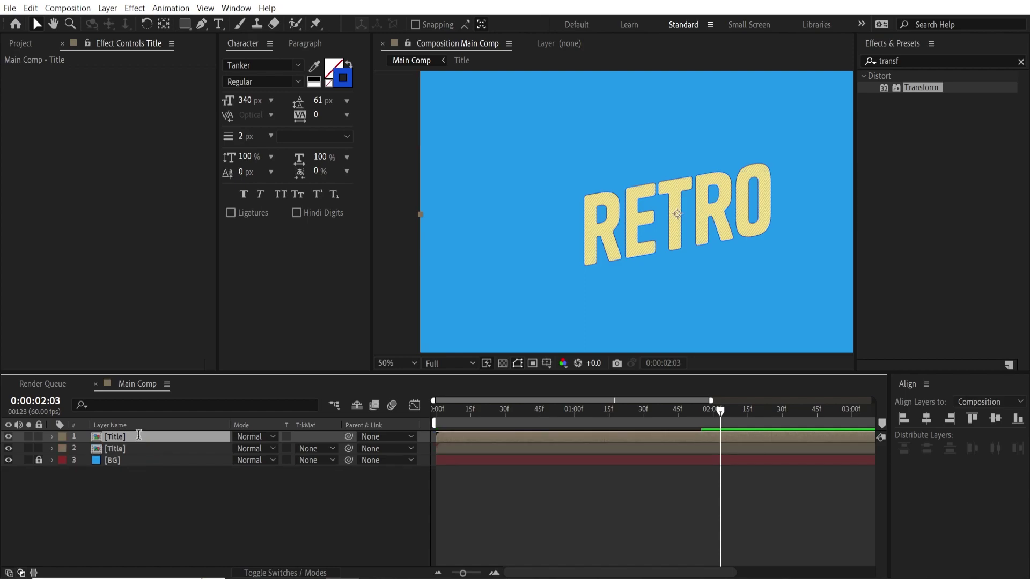
key(Return)
Name the copy 'shadow' and move it below the Title layer.
text(shadow)
key(Return)
click(161, 478)
click(155, 441)
drag(155, 441, 156, 457)
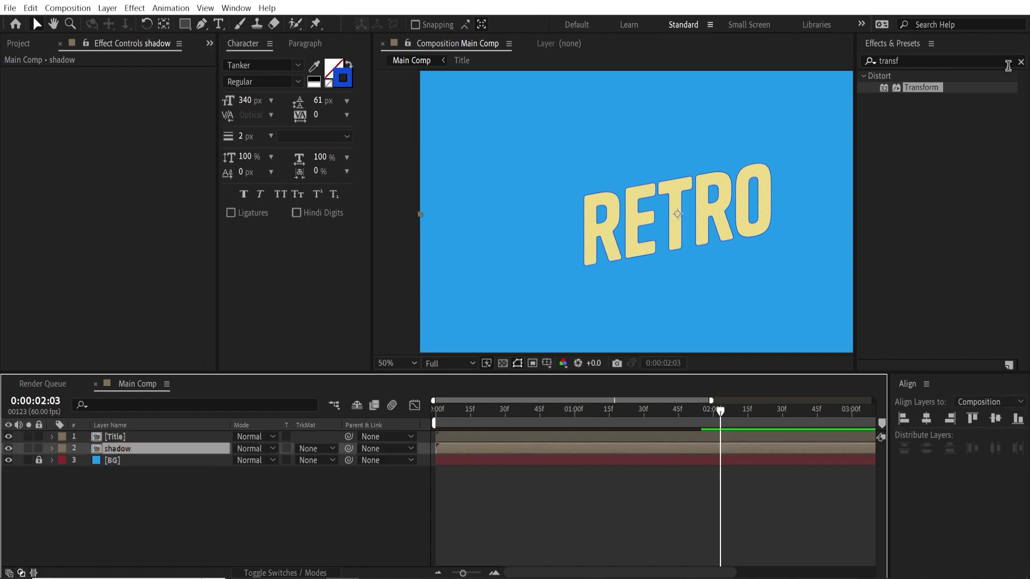
Apply the Fill and CC Radial Blur effects to the shadow layer.
click(1021, 62)
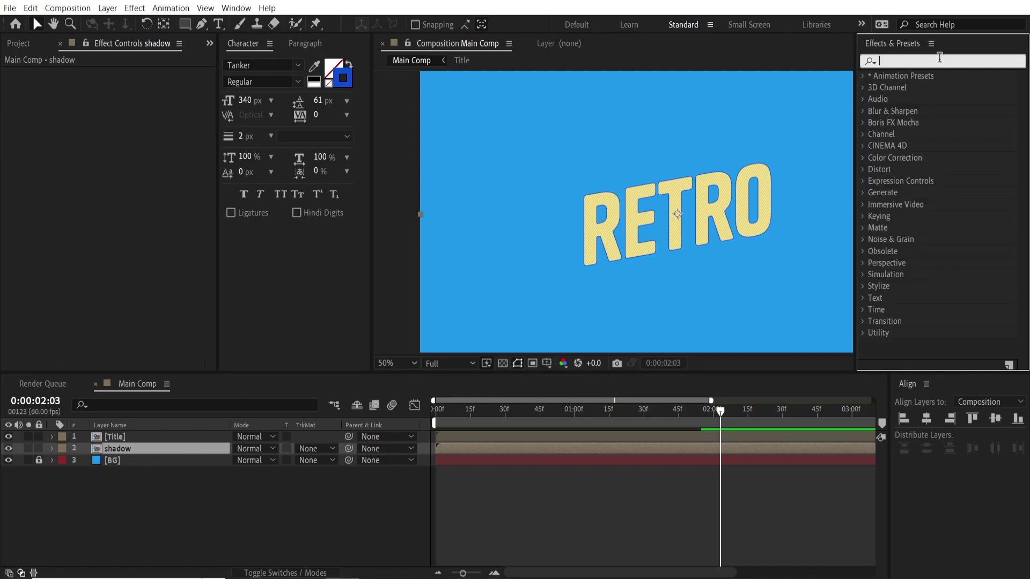
text(fill)
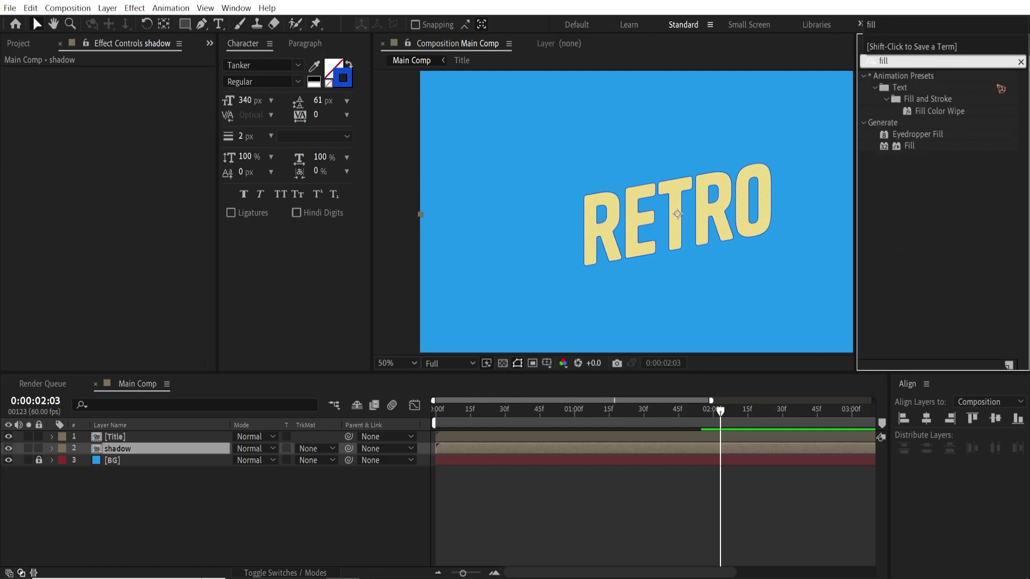
drag(909, 146, 138, 456)
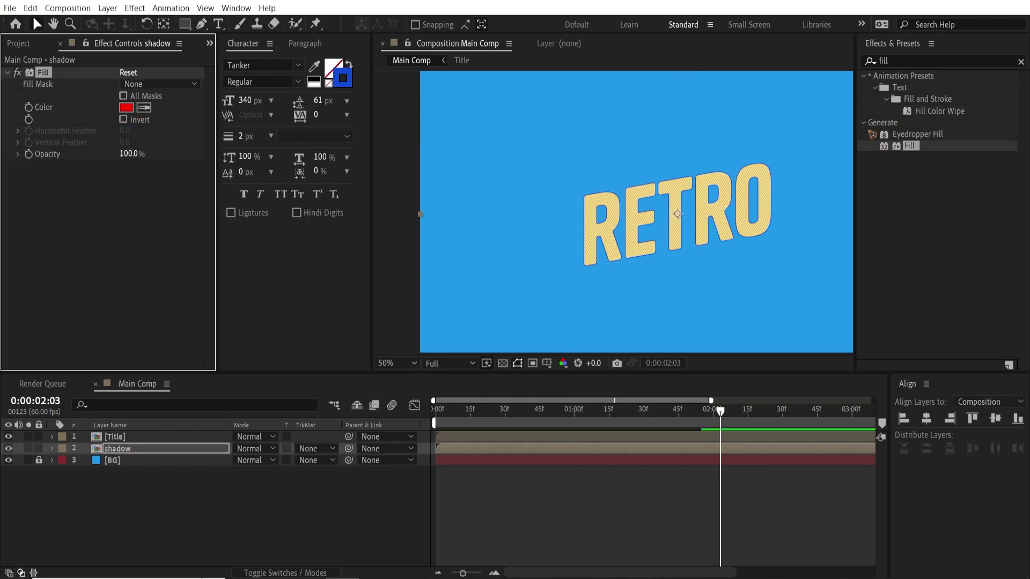
click(911, 61)
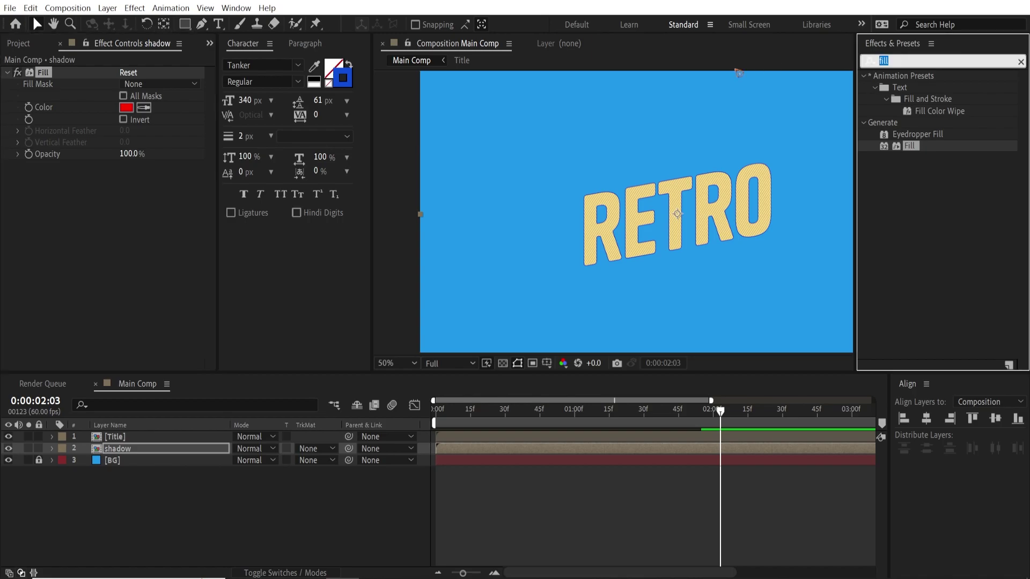
text(radia)
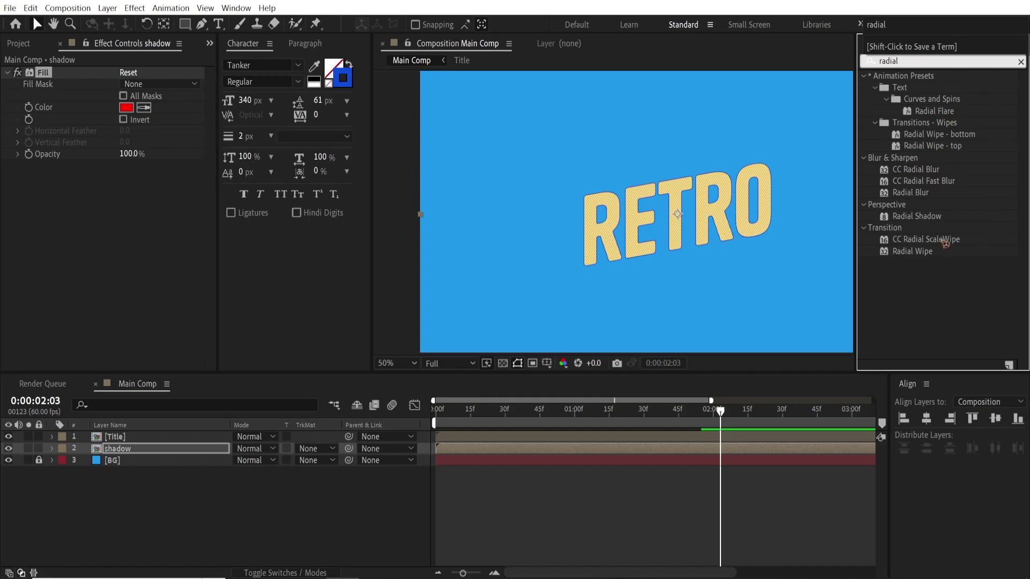
click(921, 172)
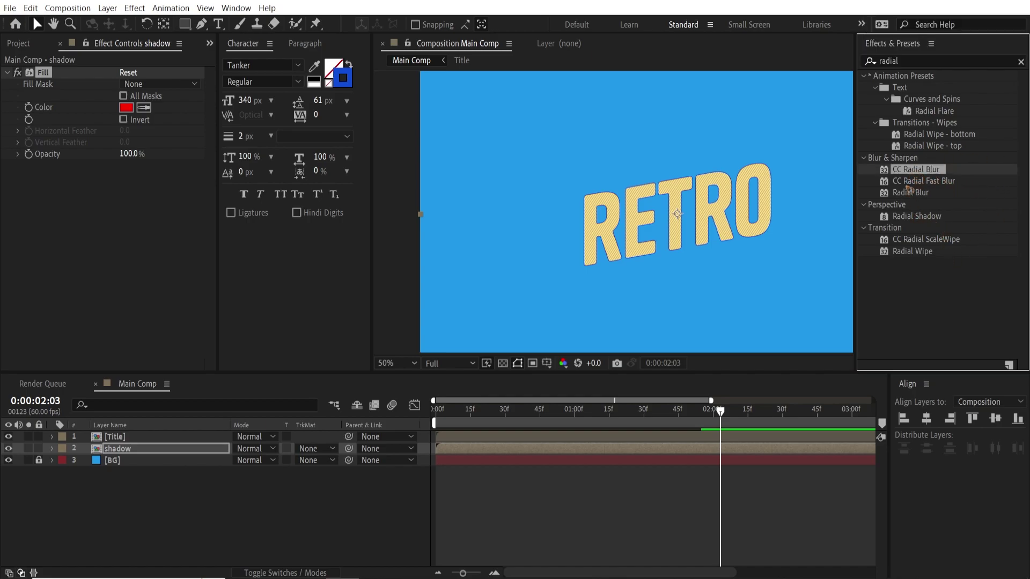
drag(912, 174, 144, 450)
Add a Curves effect to the shadow layer.
key(ctrl+5)
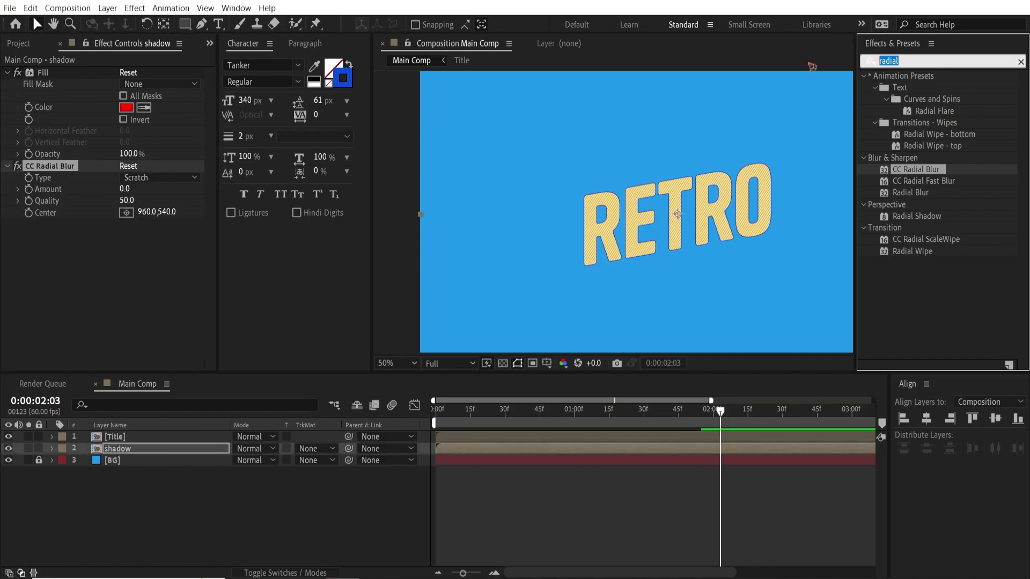
text(curves)
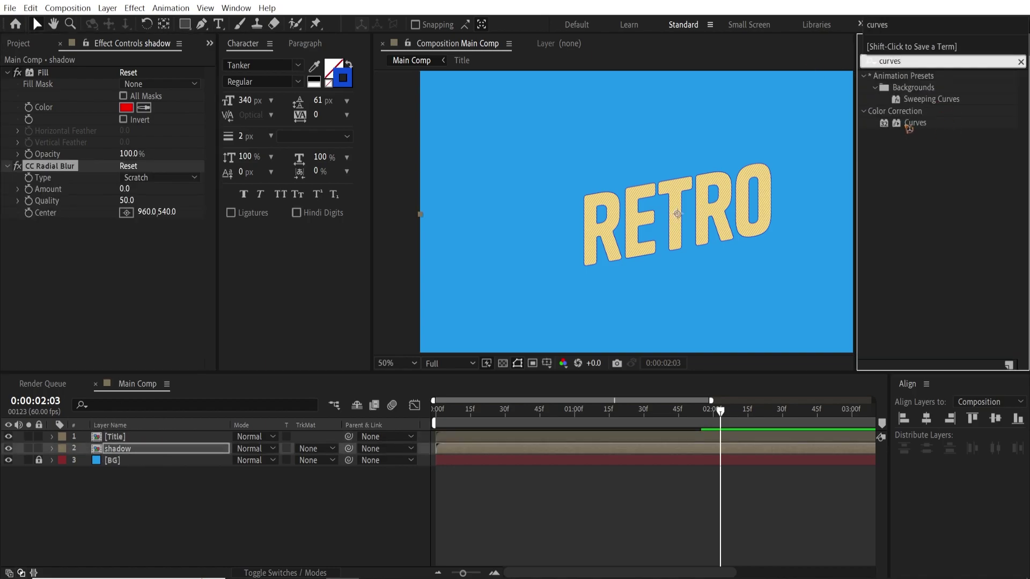
drag(914, 122, 94, 91)
scroll(77, 223, up, 3)
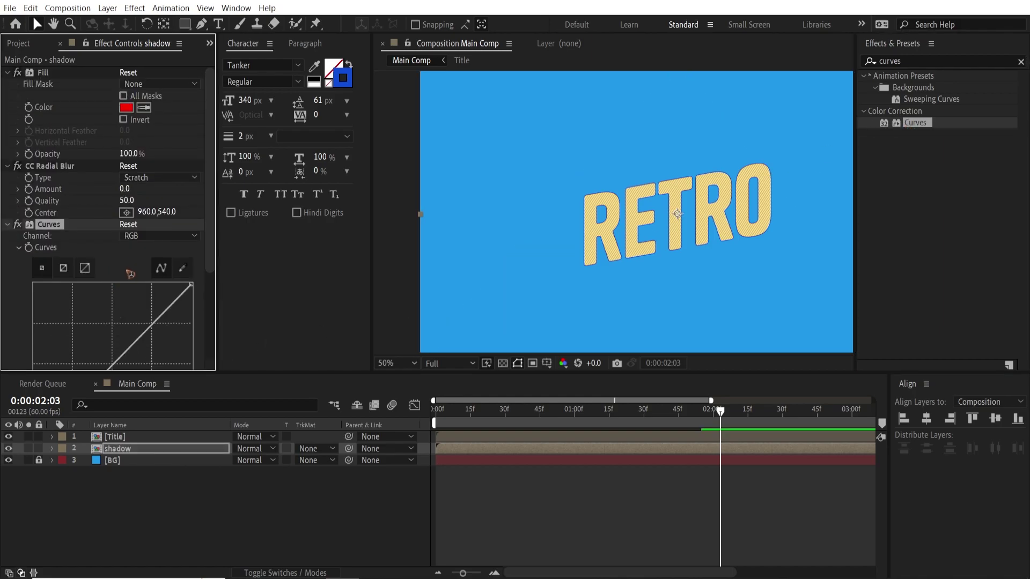
click(57, 168)
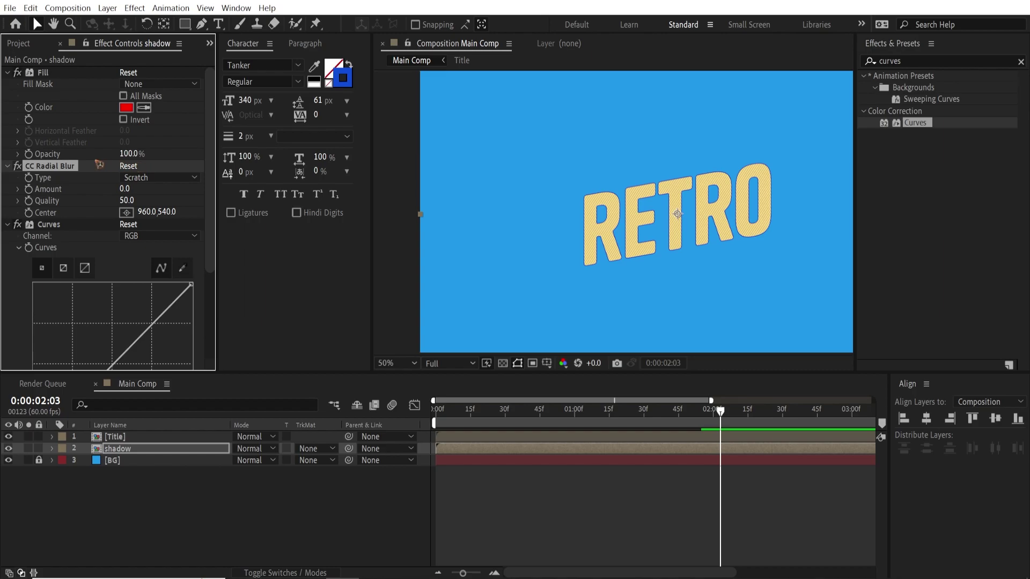
Set CC Radial Blur Type to Fading Zoom with Amount -5.
click(161, 178)
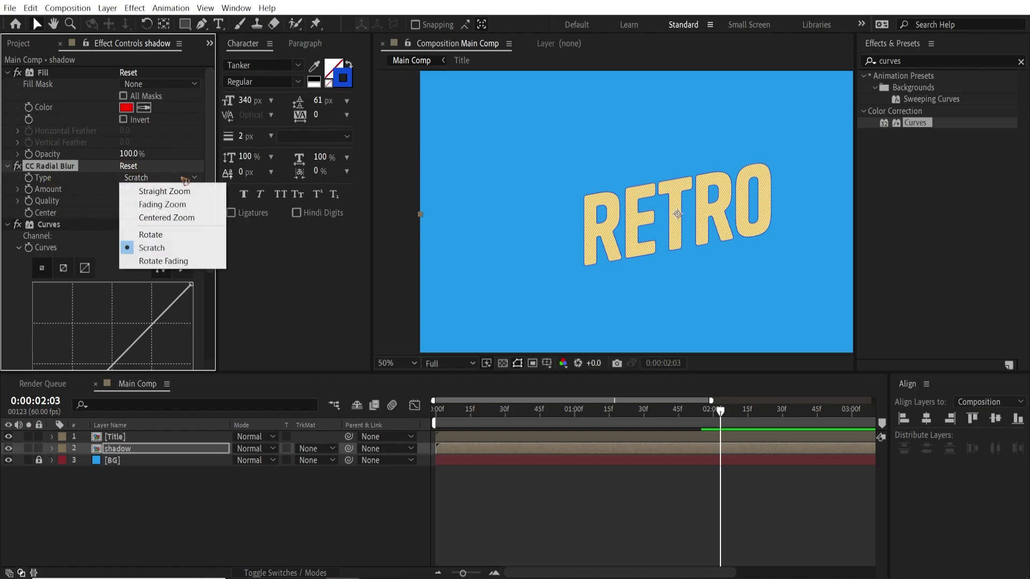
click(184, 205)
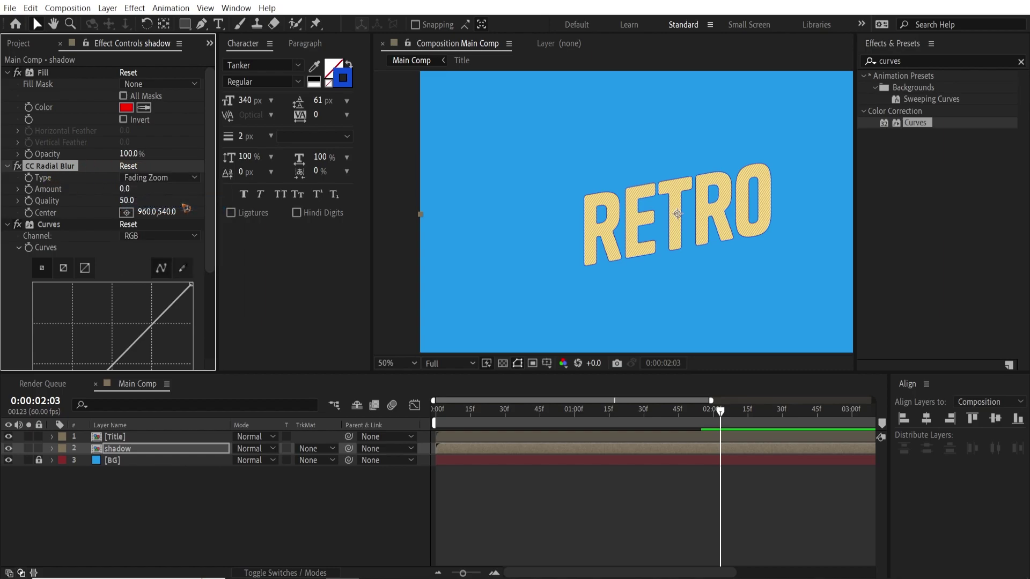
click(124, 188)
text(-5)
key(Return)
Place the radial blur Center toward the lower right at 1842, 1040.
drag(713, 277, 596, 233)
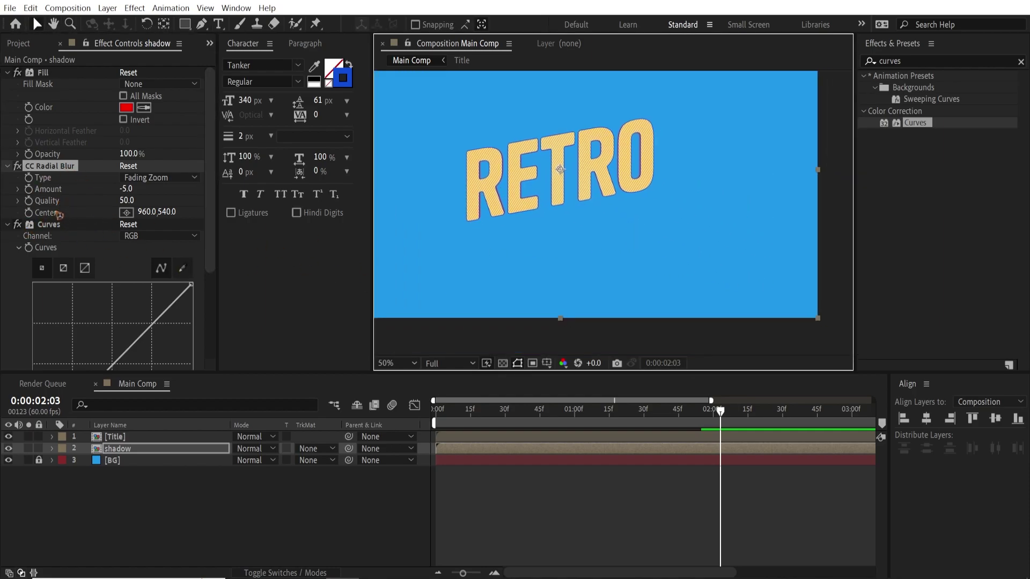
click(127, 213)
click(663, 275)
mouse_move(674, 277)
mouse_down()
mouse_move(792, 319)
mouse_move(796, 308)
mouse_up()
Zoom in on the letters to inspect the red long shadow.
key(period)
key(period)
key(period)
key(period)
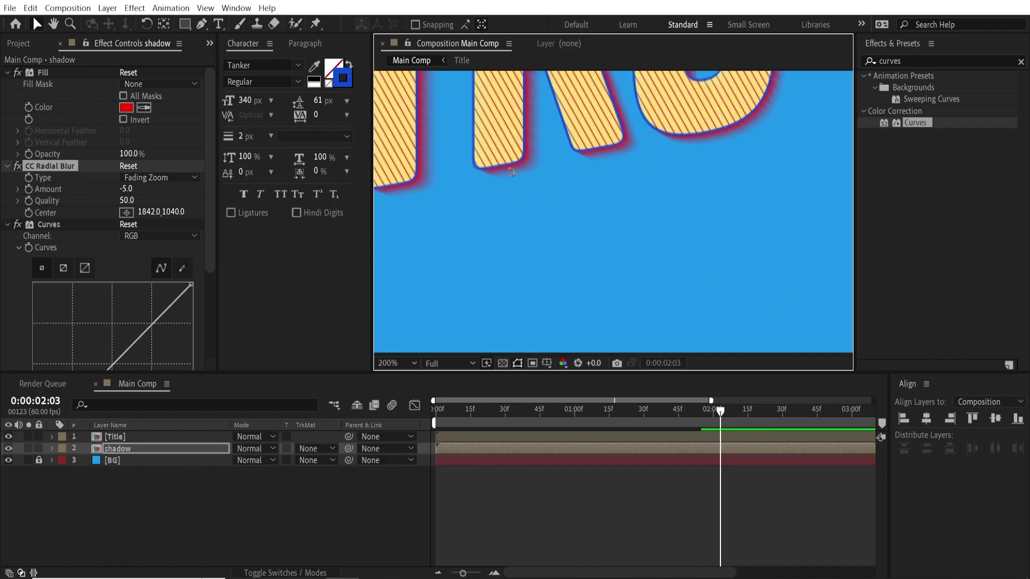
scroll(523, 211, up, 5)
scroll(523, 210, left, 3)
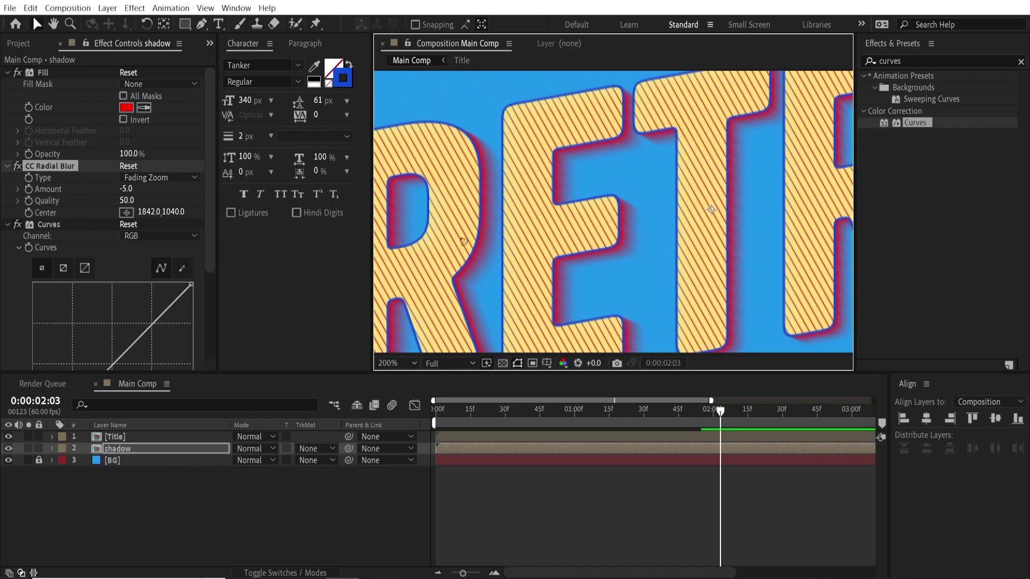
key(period)
drag(438, 241, 650, 207)
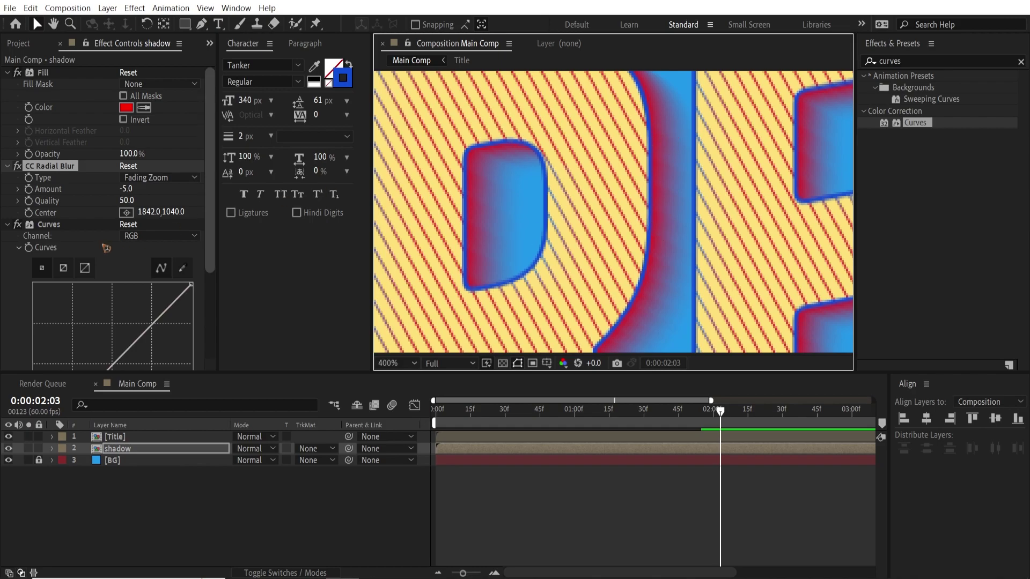
click(51, 225)
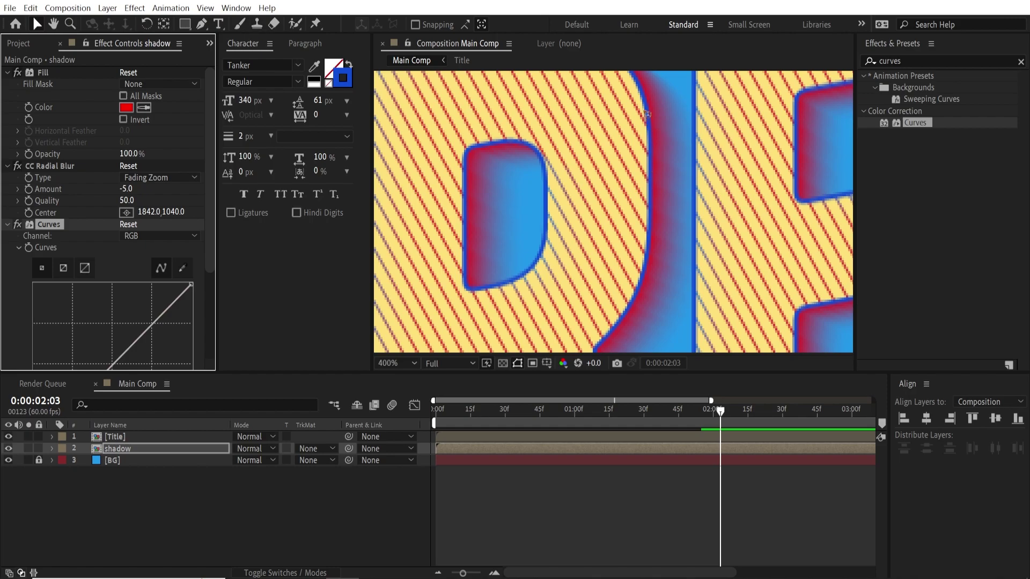
Switch Curves to the Alpha channel and steepen the curve to harden the shadow's edges.
click(152, 237)
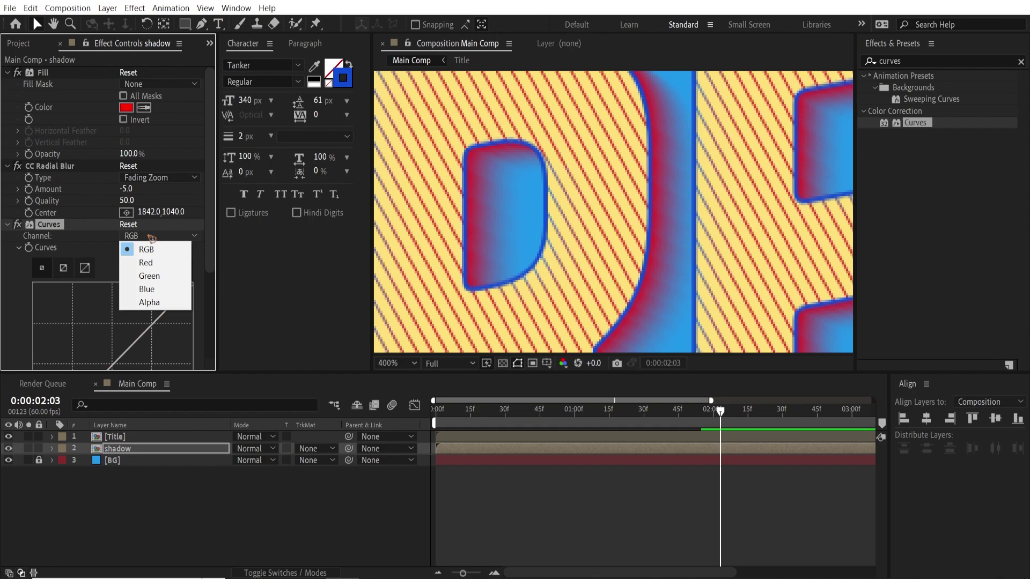
click(161, 302)
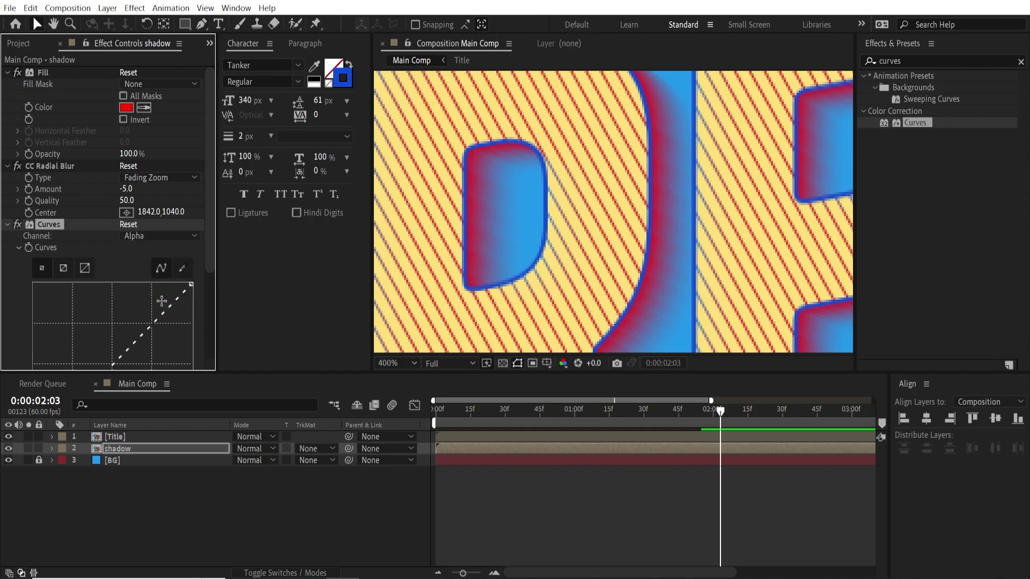
drag(214, 262, 215, 320)
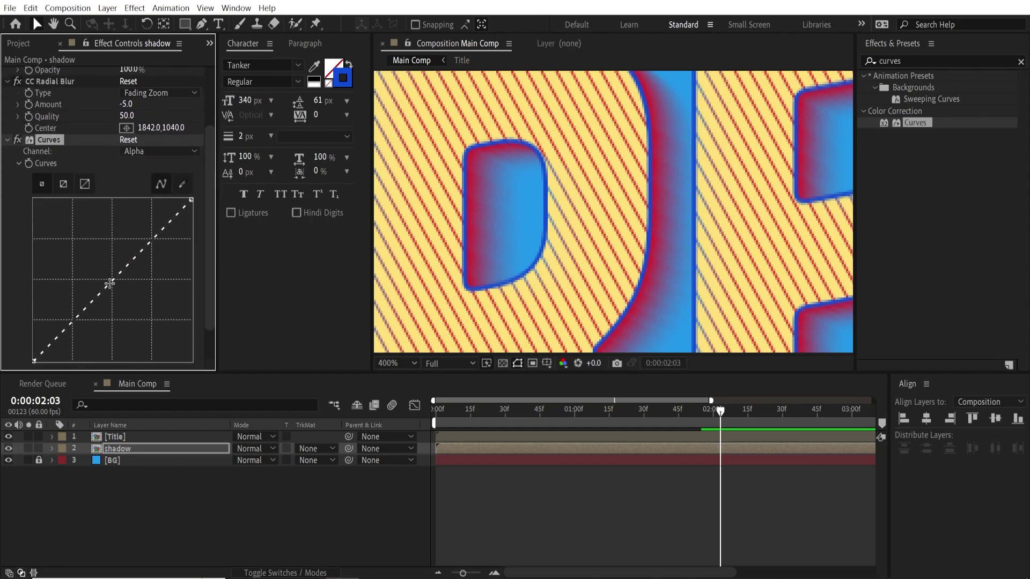
drag(112, 281, 35, 202)
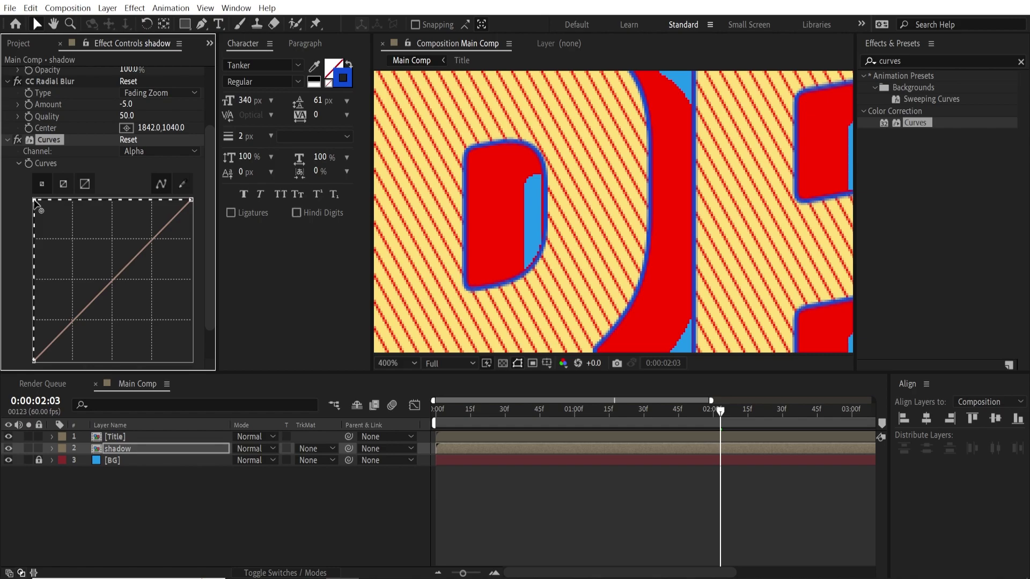
scroll(626, 212, down, 4)
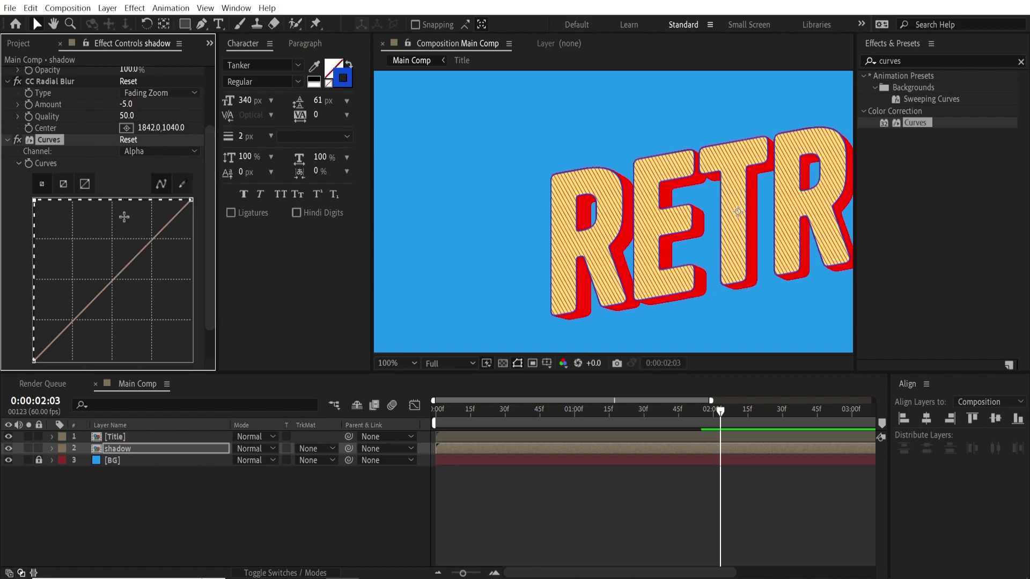
scroll(101, 193, up, 3)
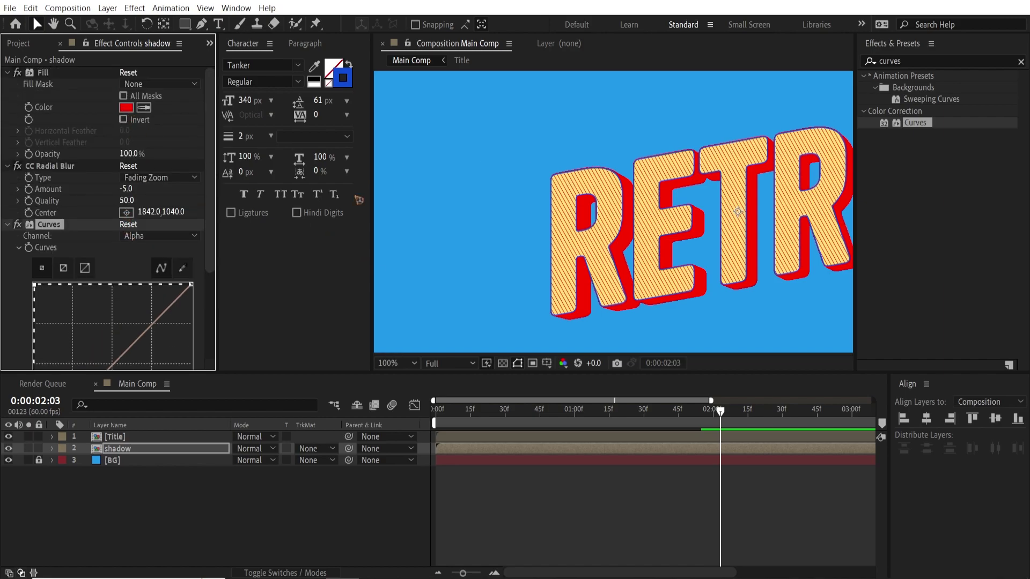
Set the shadow's Fill colour to a dark navy.
click(127, 107)
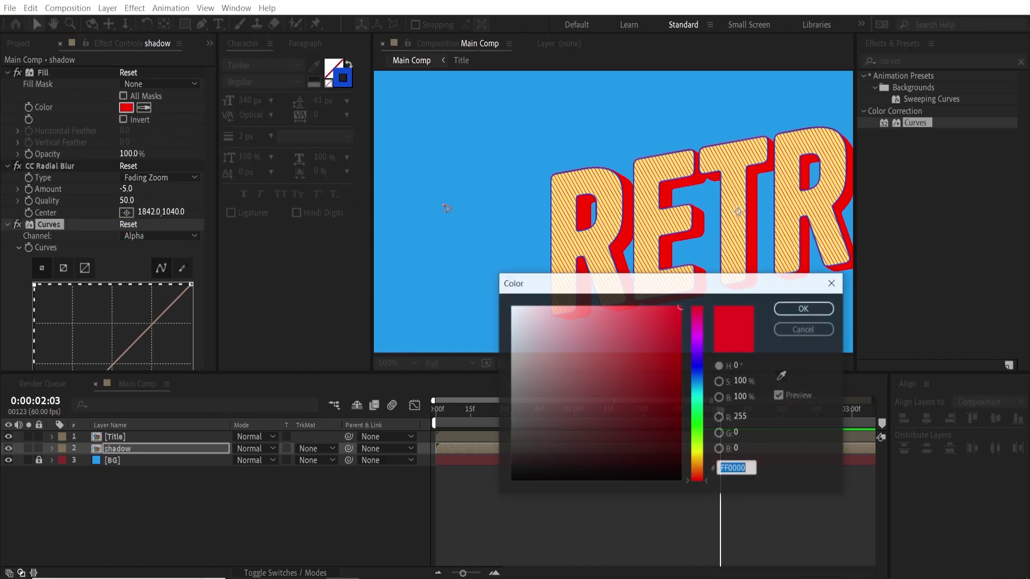
click(697, 377)
mouse_move(675, 416)
mouse_down()
mouse_move(678, 426)
mouse_move(671, 408)
mouse_up()
click(785, 314)
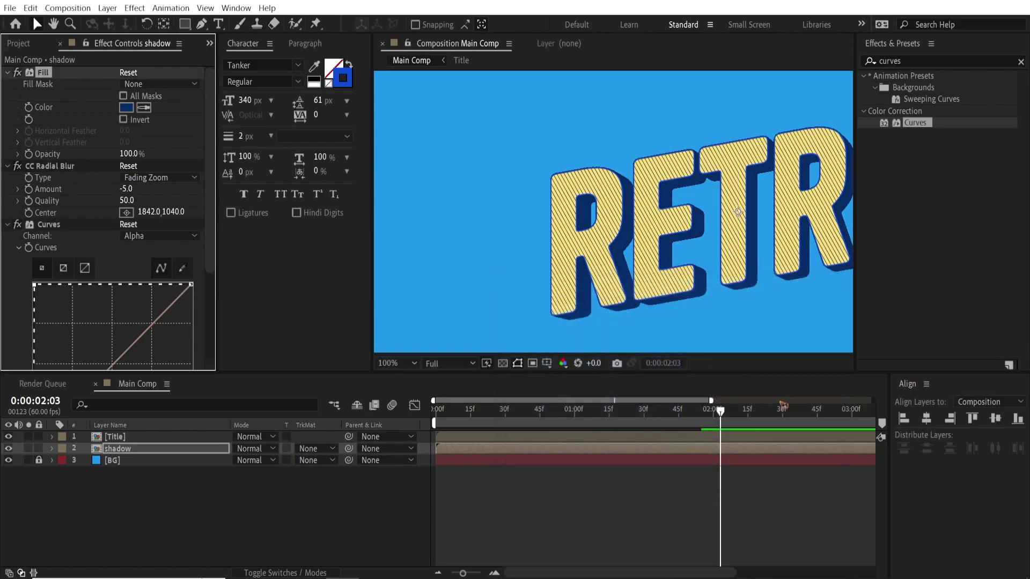
click(127, 108)
click(664, 445)
drag(664, 444, 664, 440)
click(791, 310)
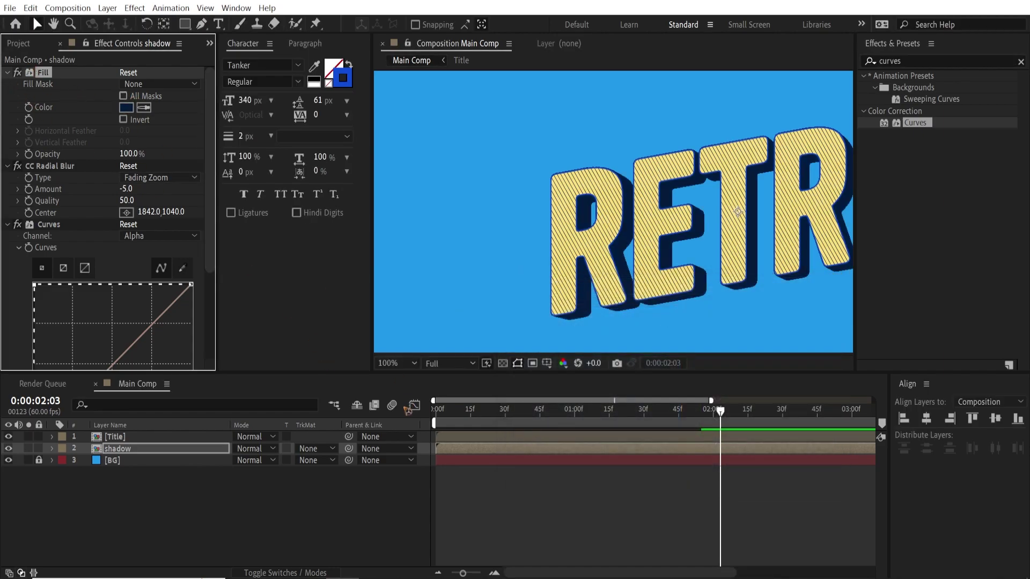
Raise the radial blur Amount to -10 and scrub through the animation.
drag(743, 285, 616, 290)
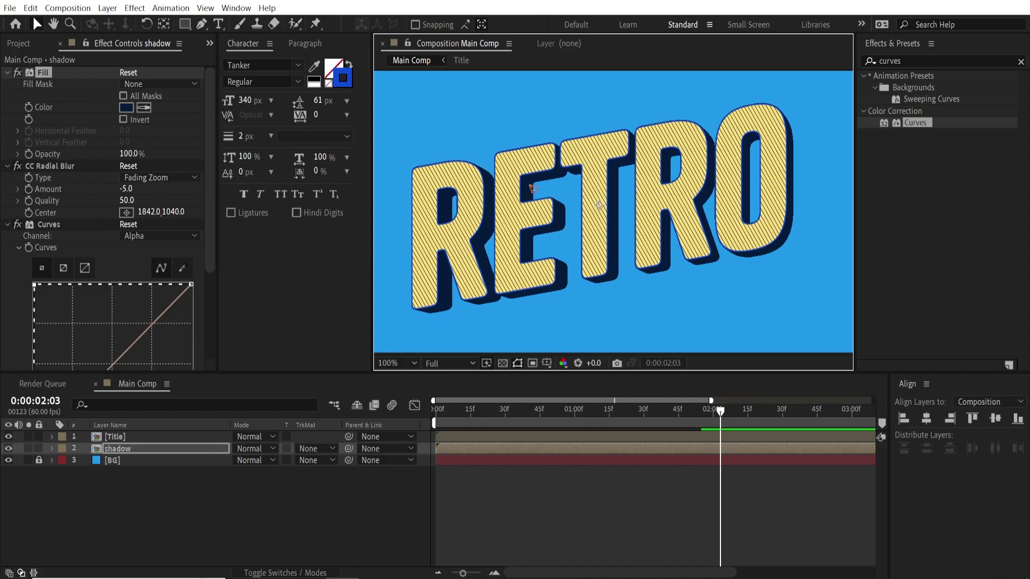
click(125, 189)
text(-10)
key(Return)
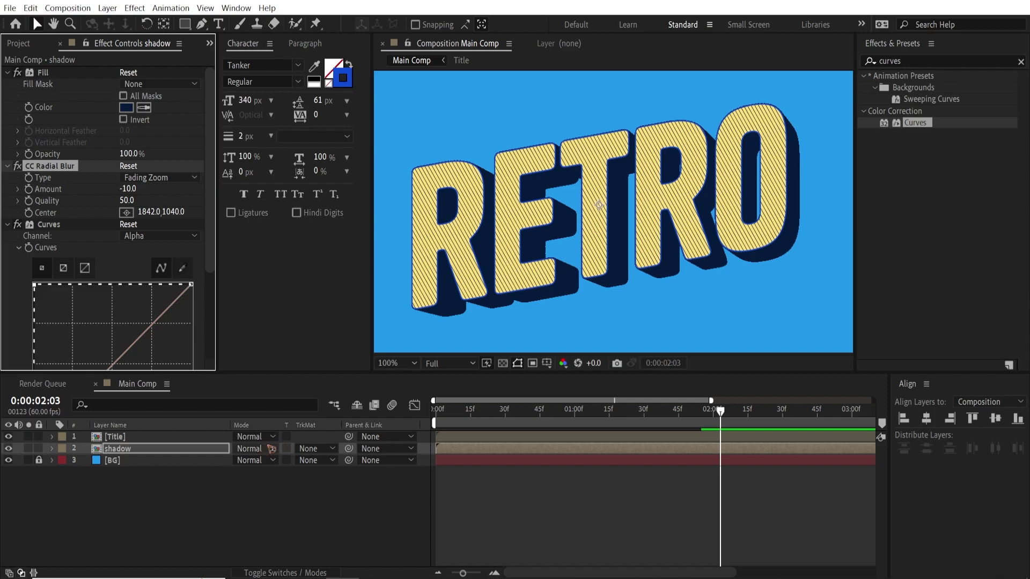
drag(443, 417, 658, 443)
Keyframe the blur Center on the letters at 880, 678 at 1:31.
key(Page_Up)
key(Page_Up)
key(Page_Up)
key(Page_Up)
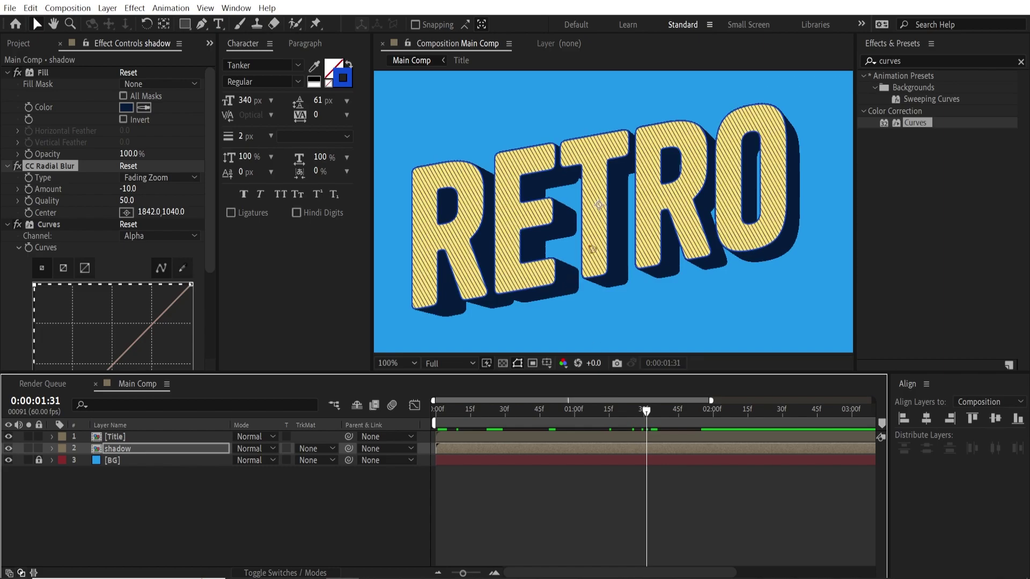
key(comma)
key(comma)
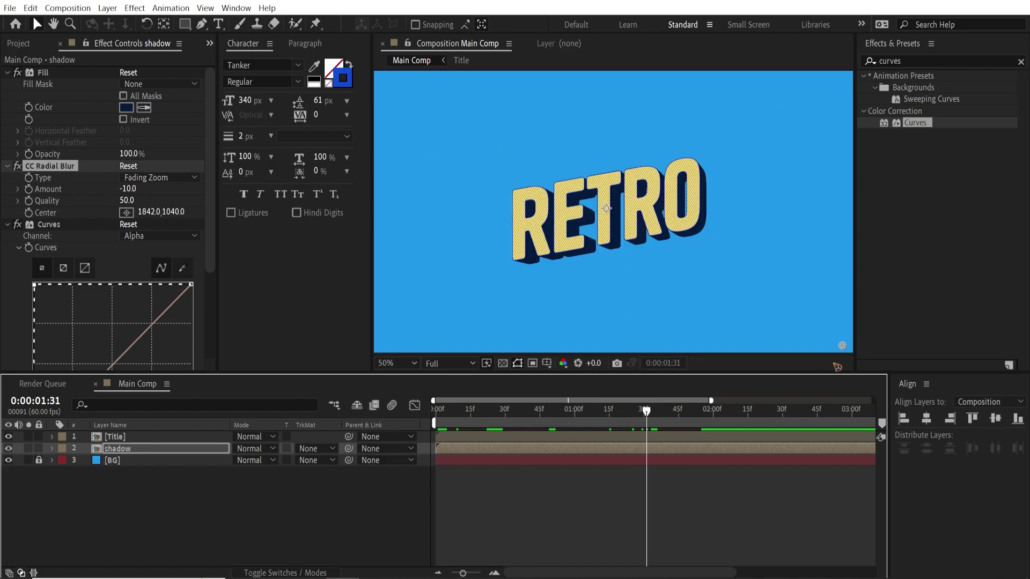
drag(842, 346, 588, 250)
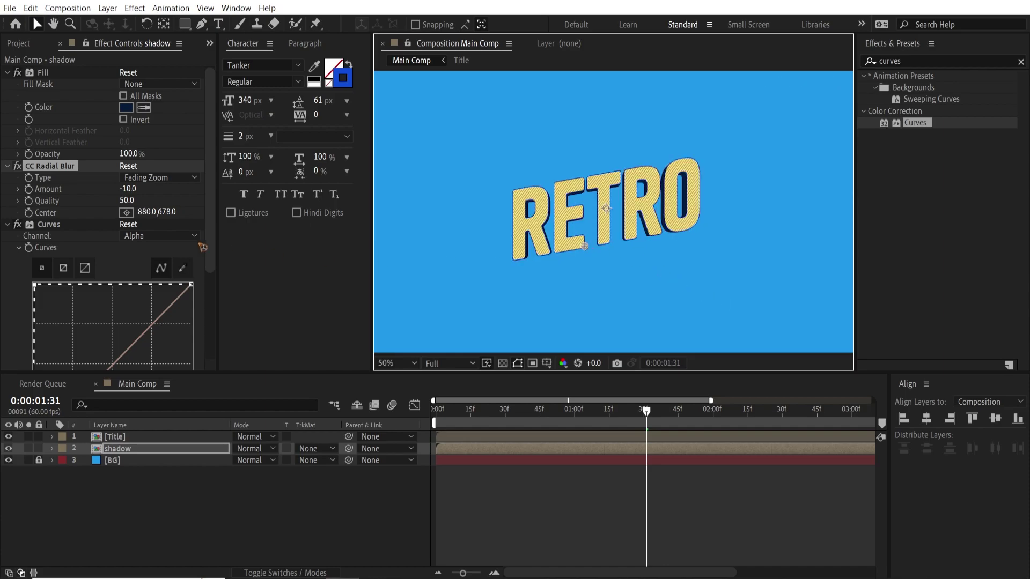
click(30, 218)
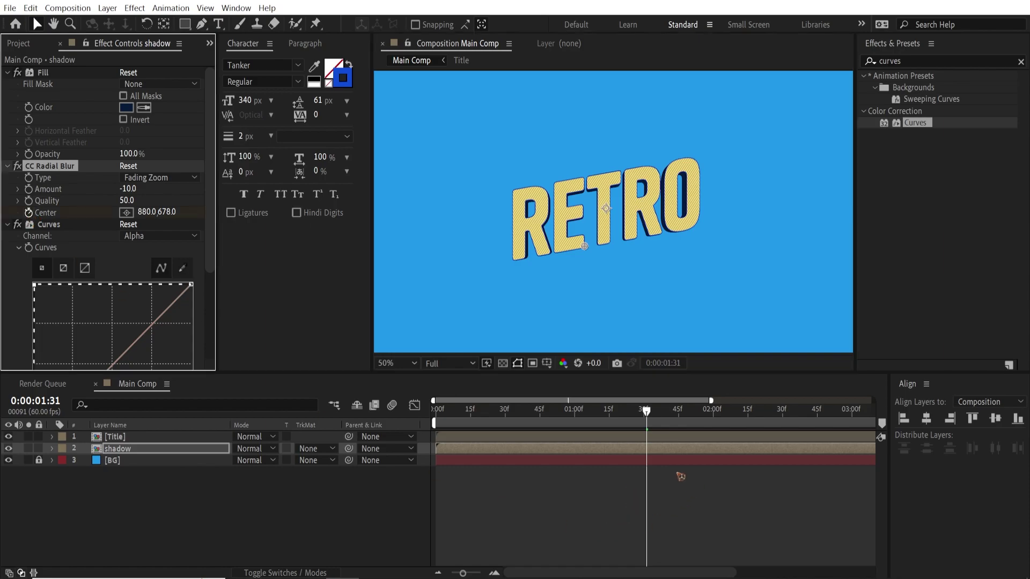
Move the Center off the bottom-right to 2210, 1338 at 1:51 and select both keyframes.
key(space)
drag(588, 249, 814, 347)
key(comma)
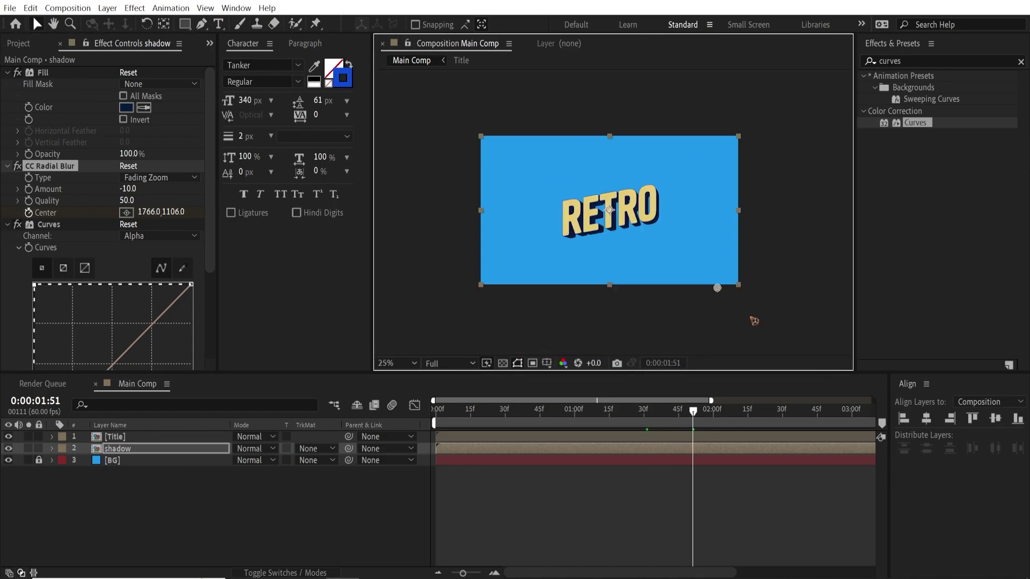
drag(719, 287, 779, 322)
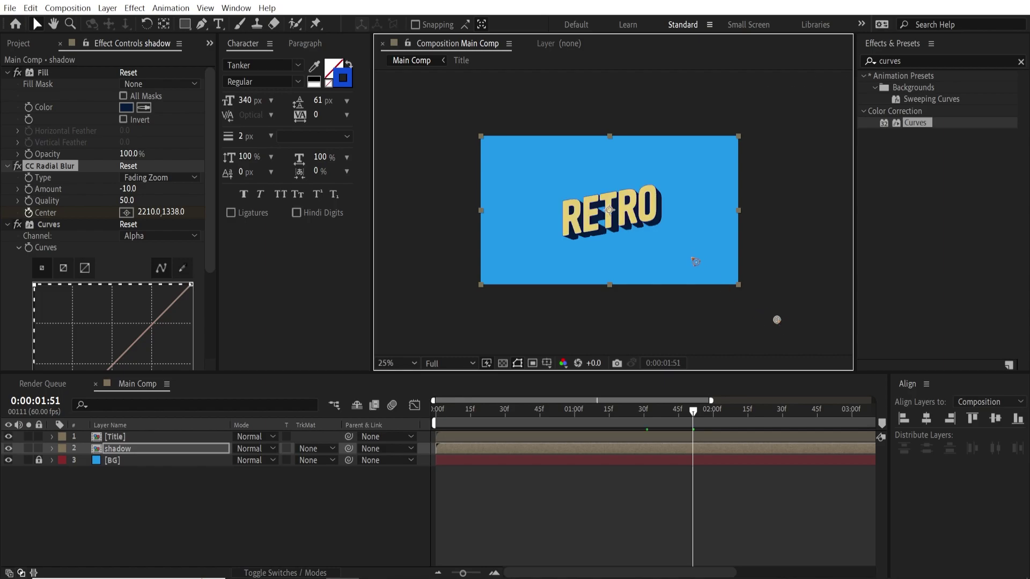
key(u)
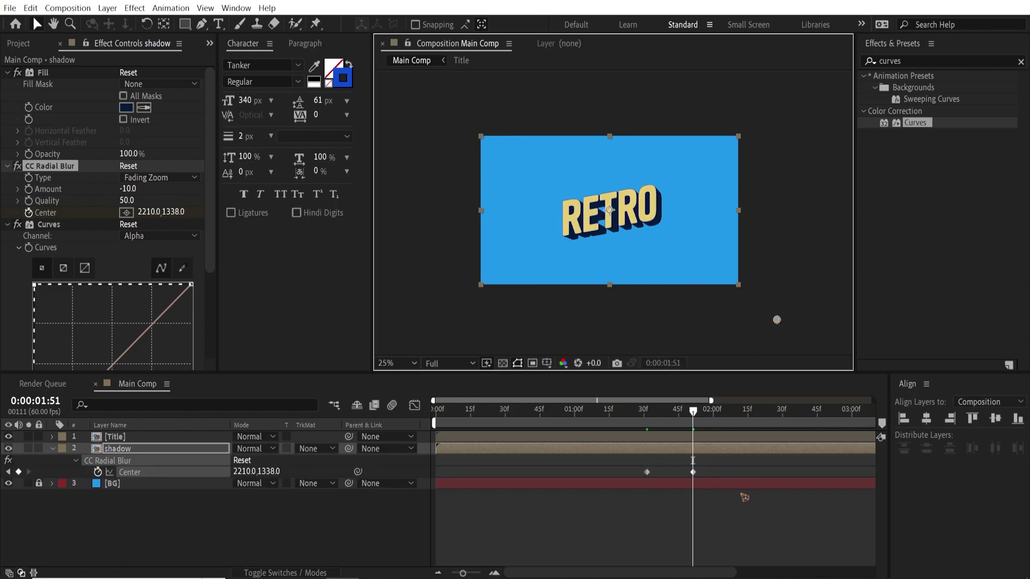
drag(728, 472, 609, 483)
Preview the animated long shadow sweeping in.
key(period)
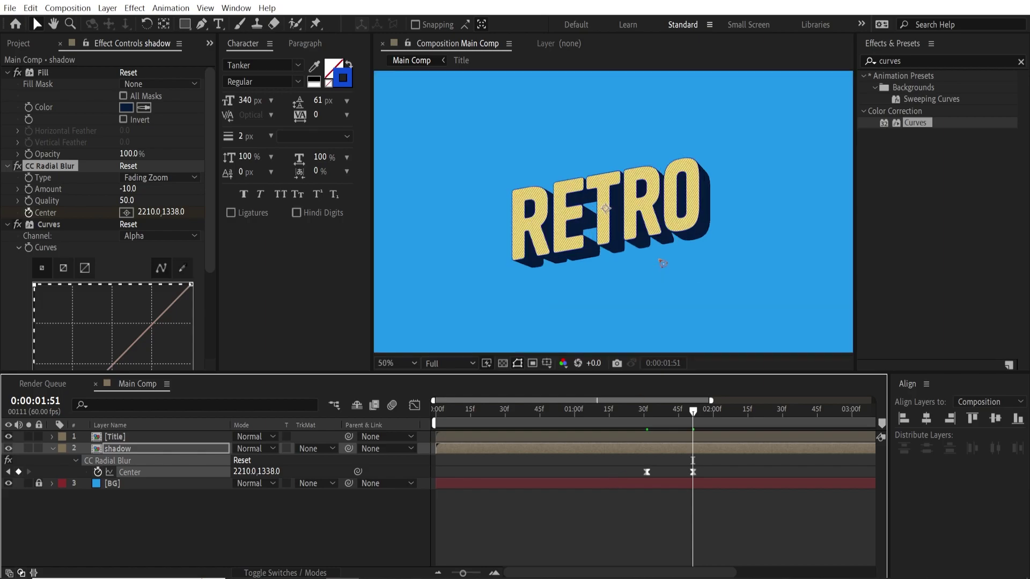
key(space)
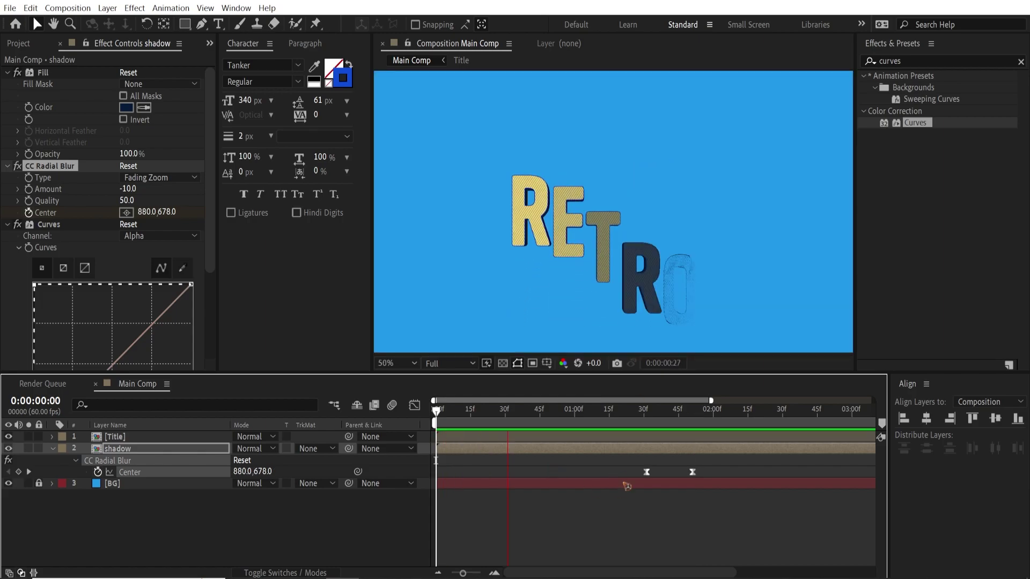
key(space)
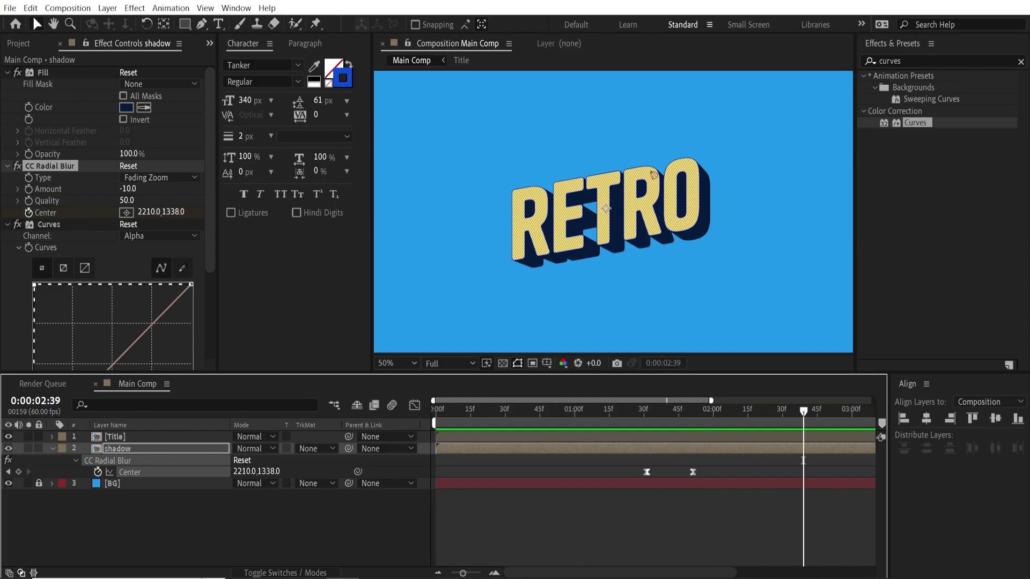
key(comma)
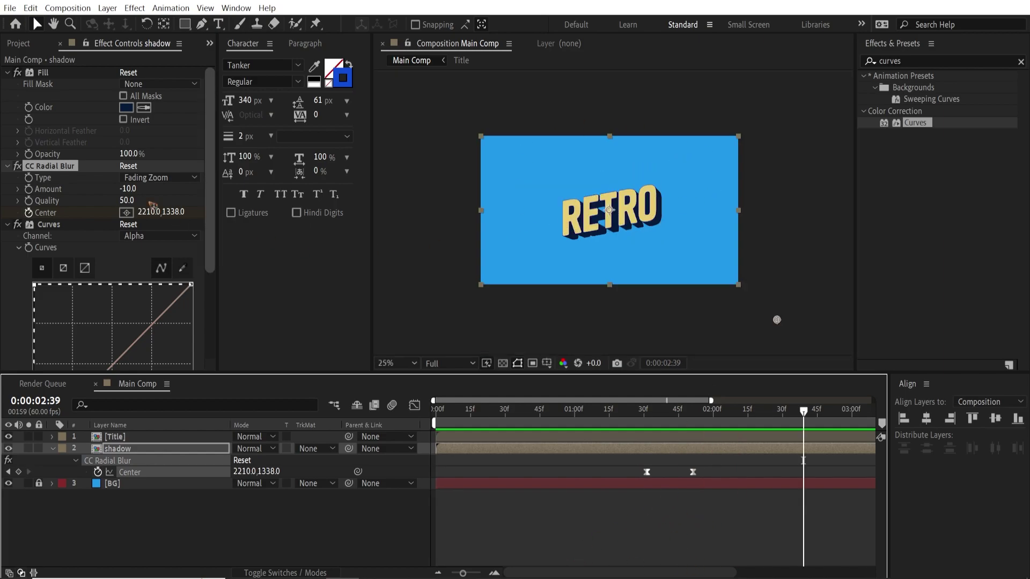
Add the scratches texture image as the top Main Comp layer, scaled to fill the frame.
click(21, 43)
click(54, 170)
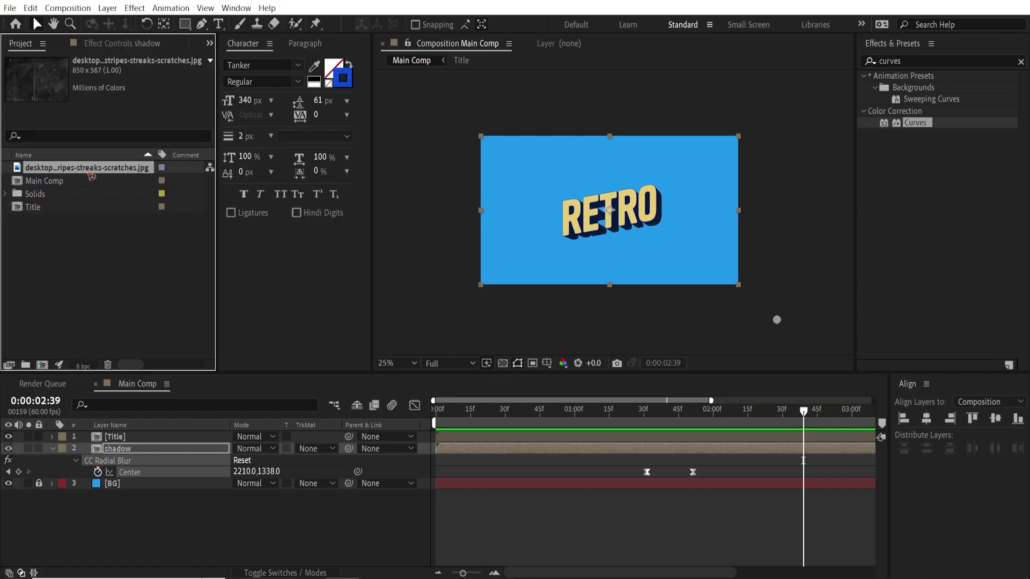
drag(84, 175, 105, 434)
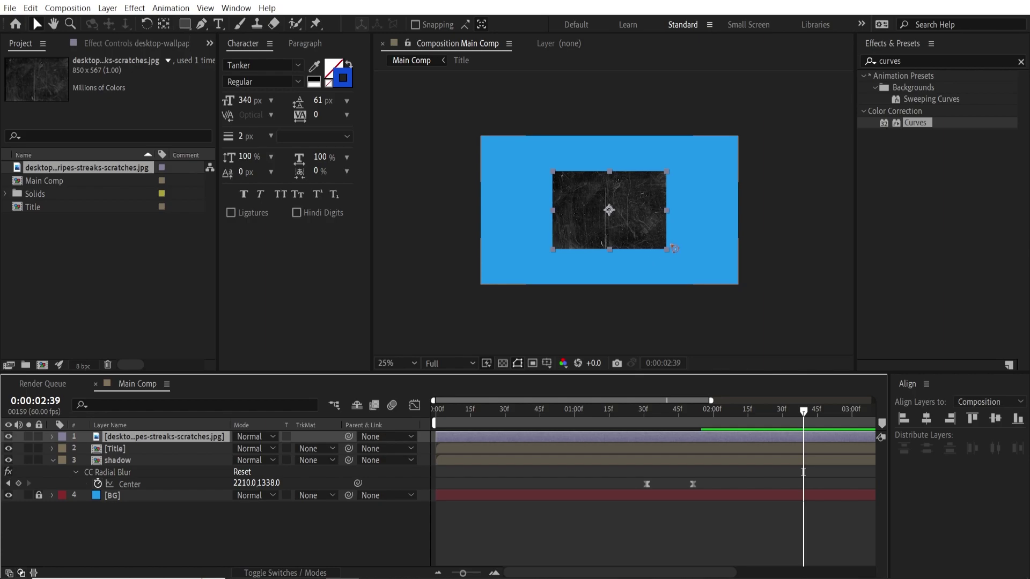
drag(671, 248, 750, 319)
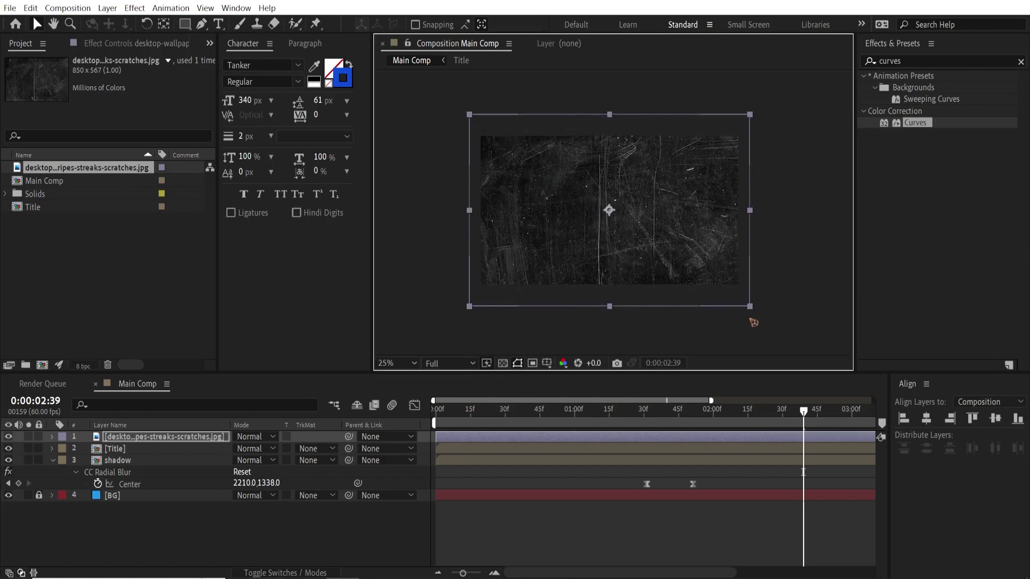
click(140, 443)
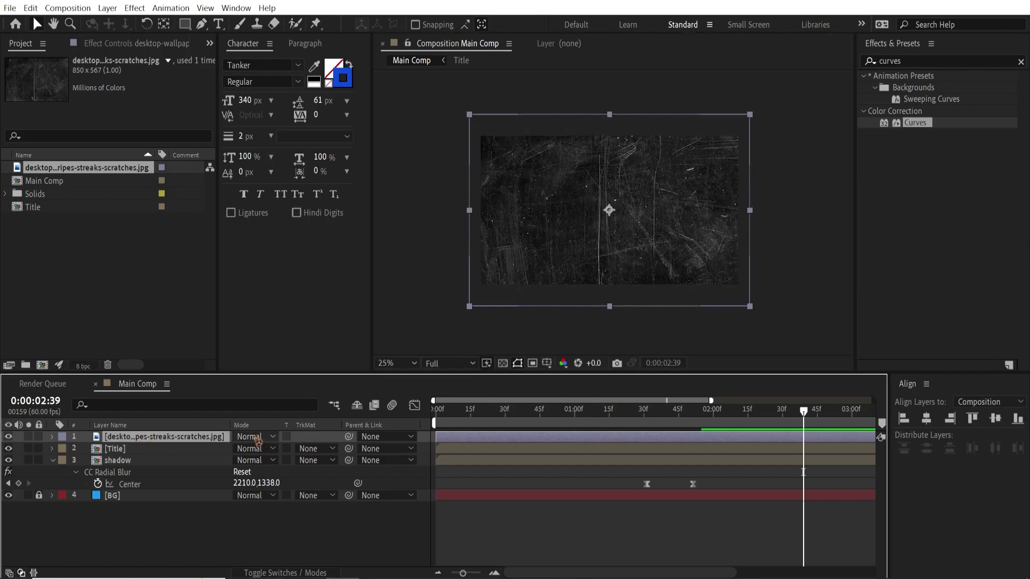